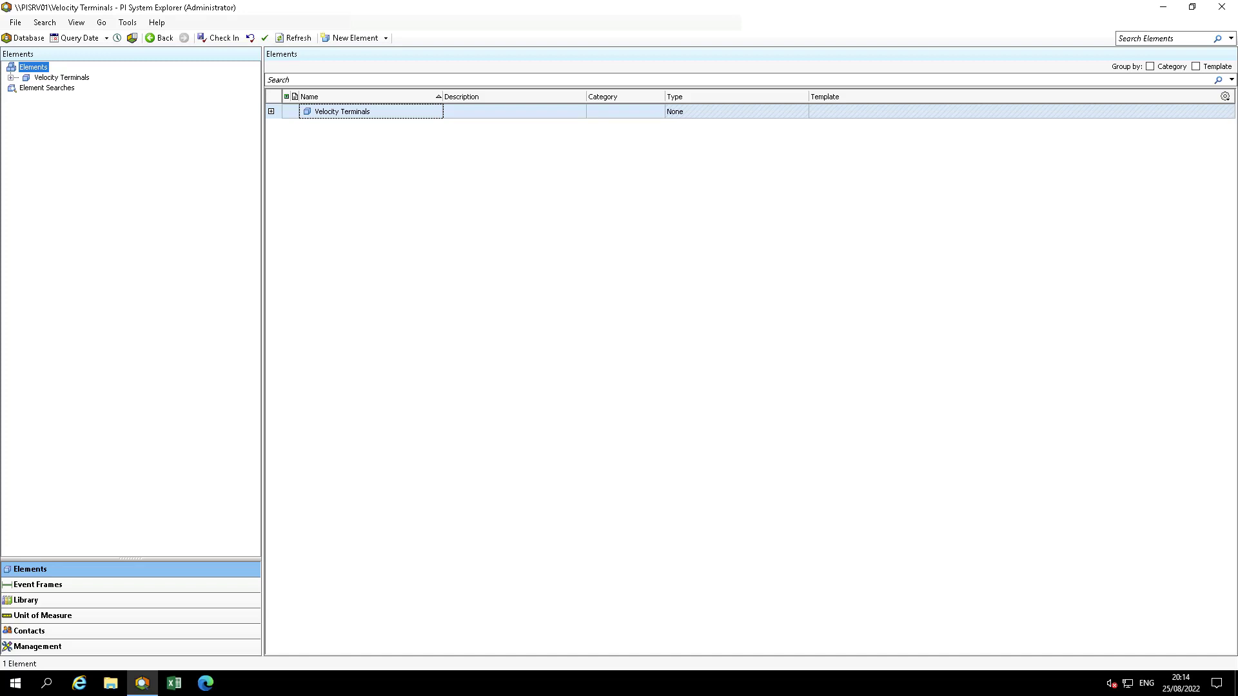
Mark the Capacity attribute of the Tank element template as a Configuration Item and check in the template change
click(52, 601)
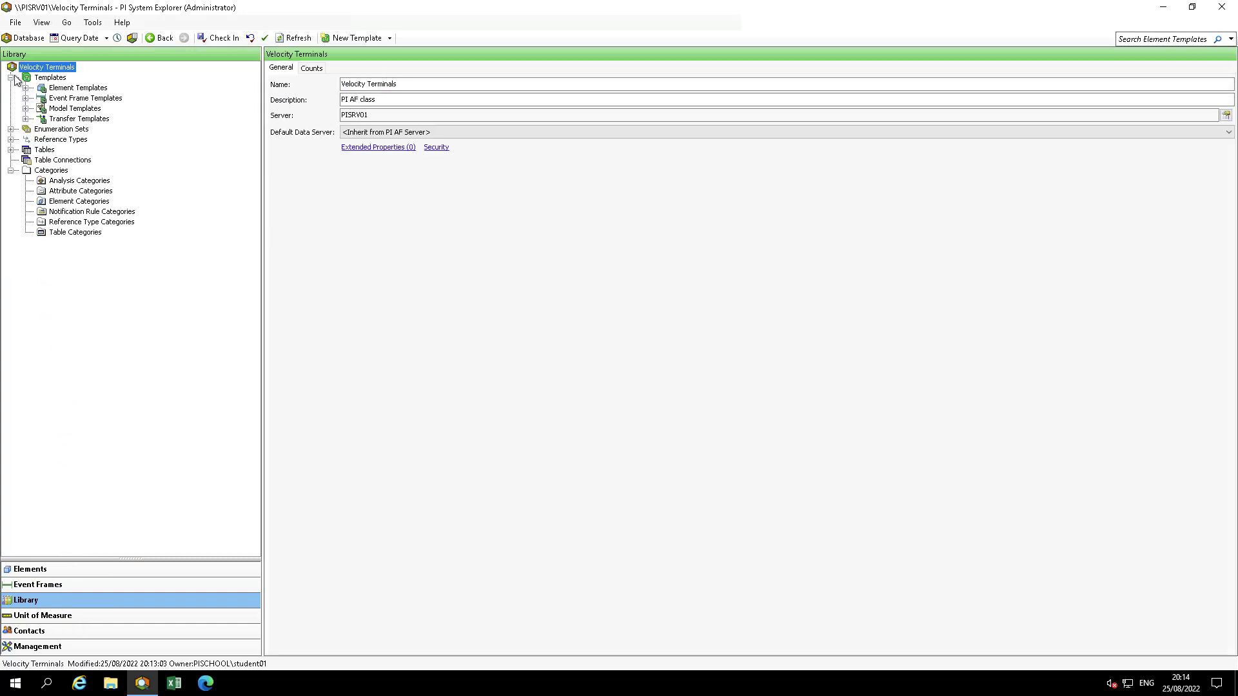
click(26, 88)
click(70, 108)
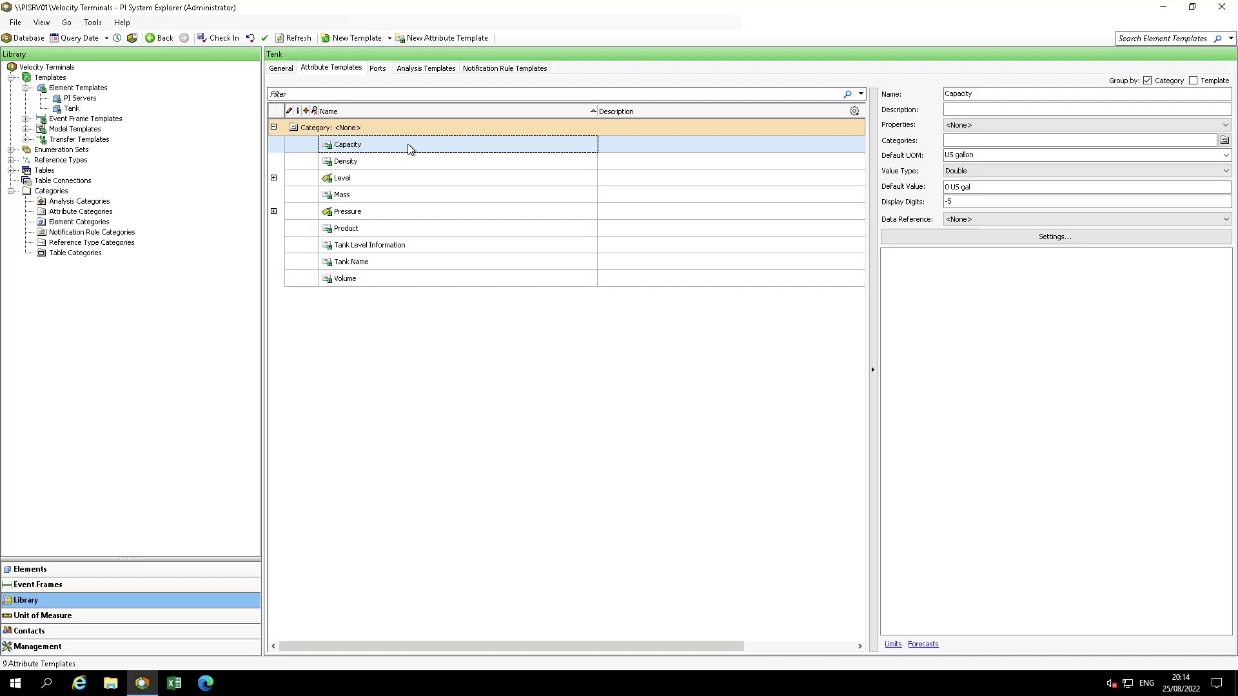
click(407, 145)
click(407, 145)
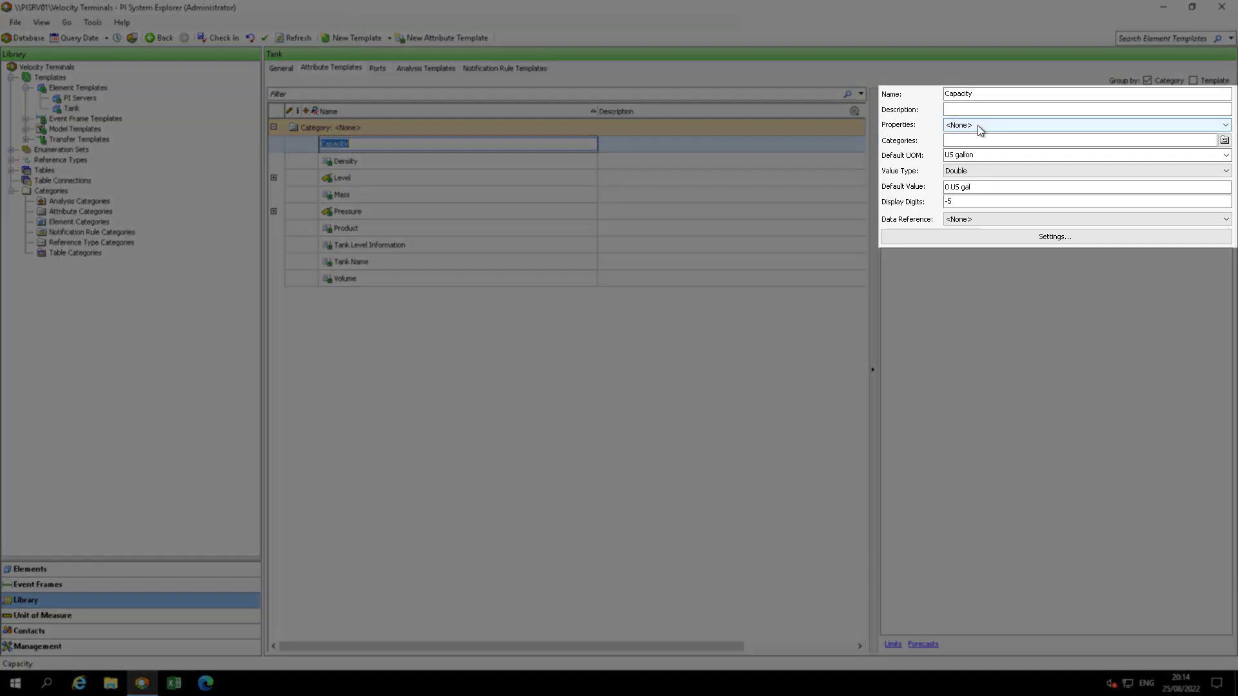
click(980, 129)
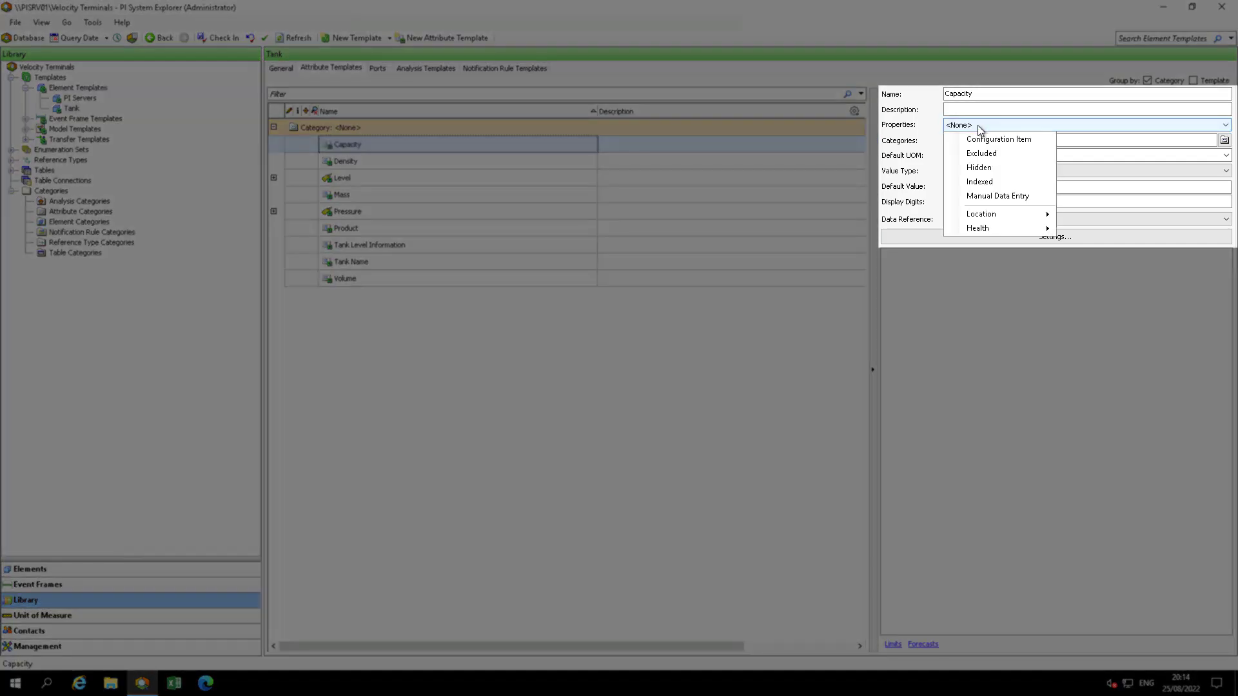
click(1041, 140)
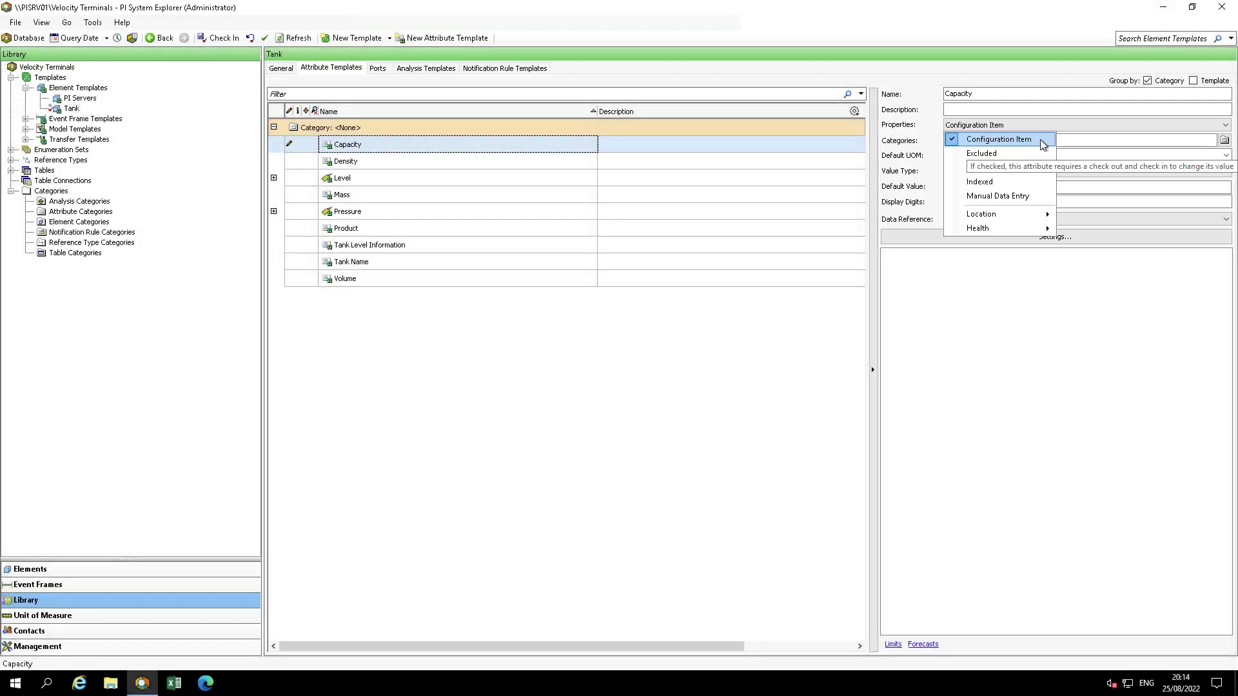
click(635, 396)
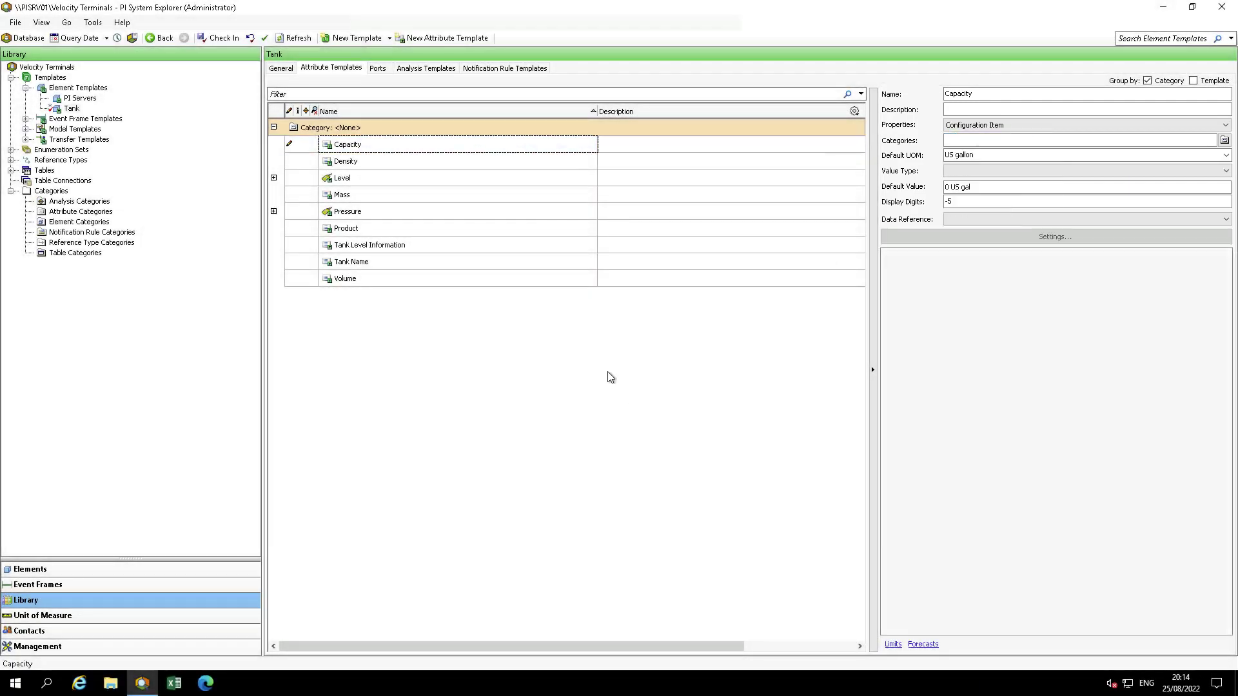
click(217, 39)
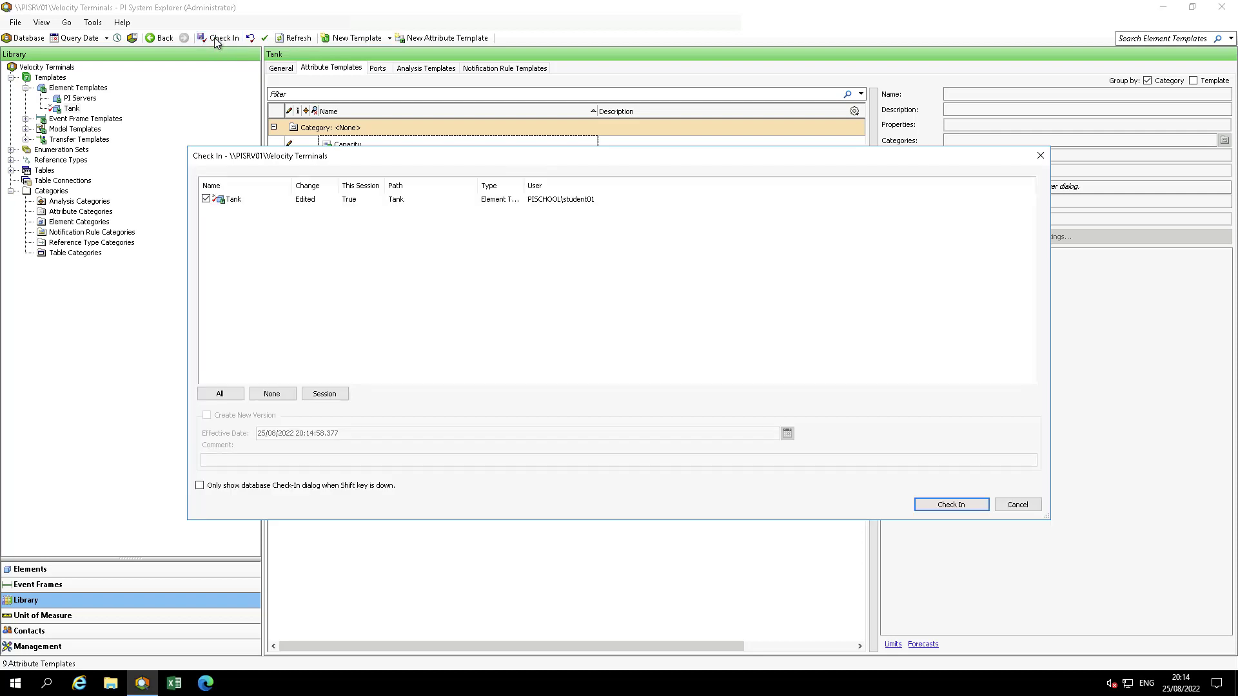
click(934, 504)
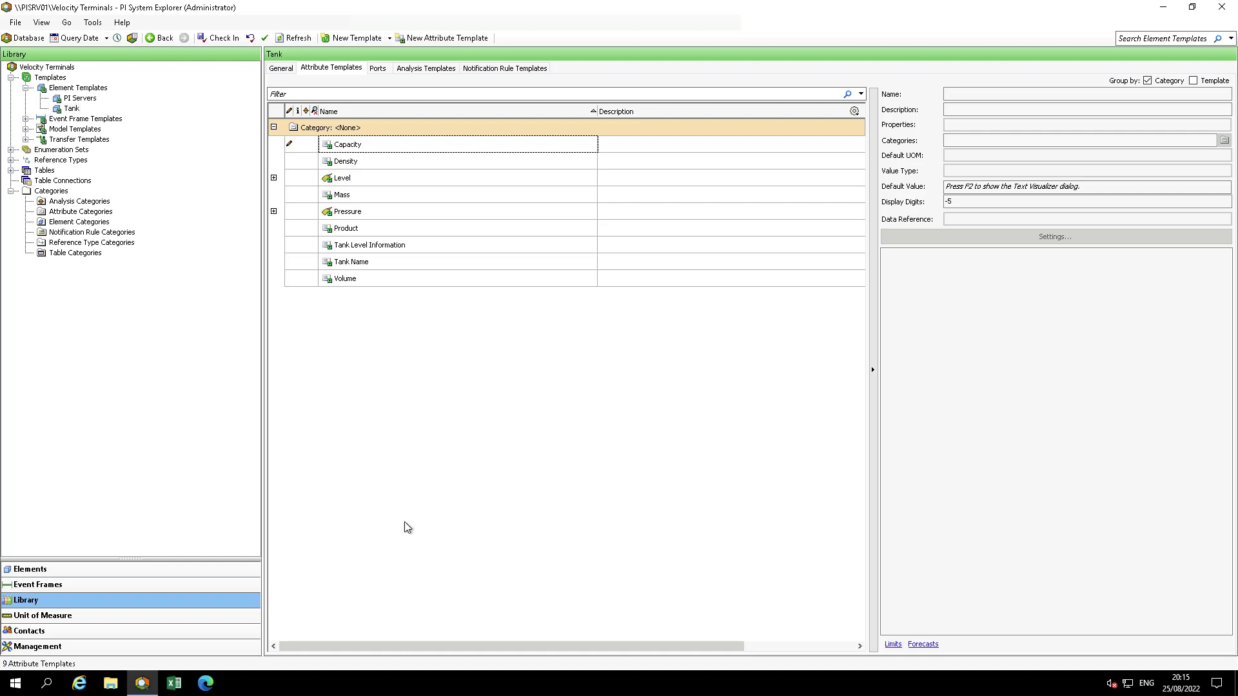
Set the Capacity attribute of the Tank01 element under Locations, Montreal to 22000 US gal
click(195, 570)
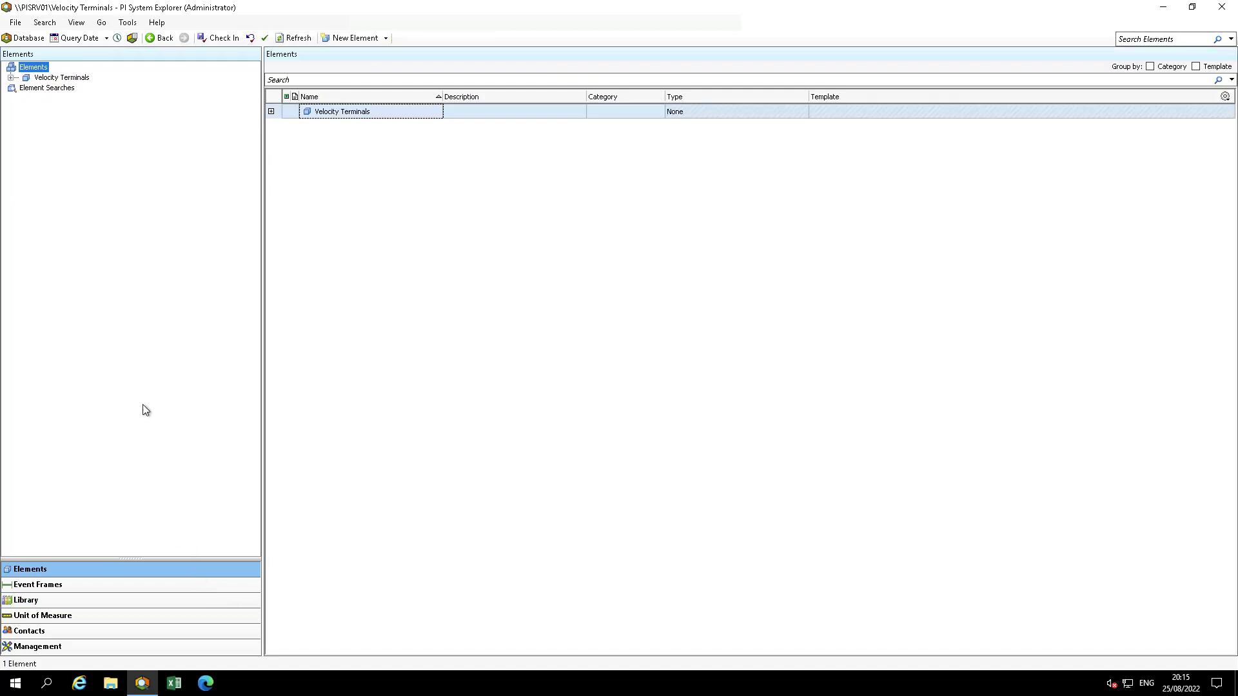
click(12, 78)
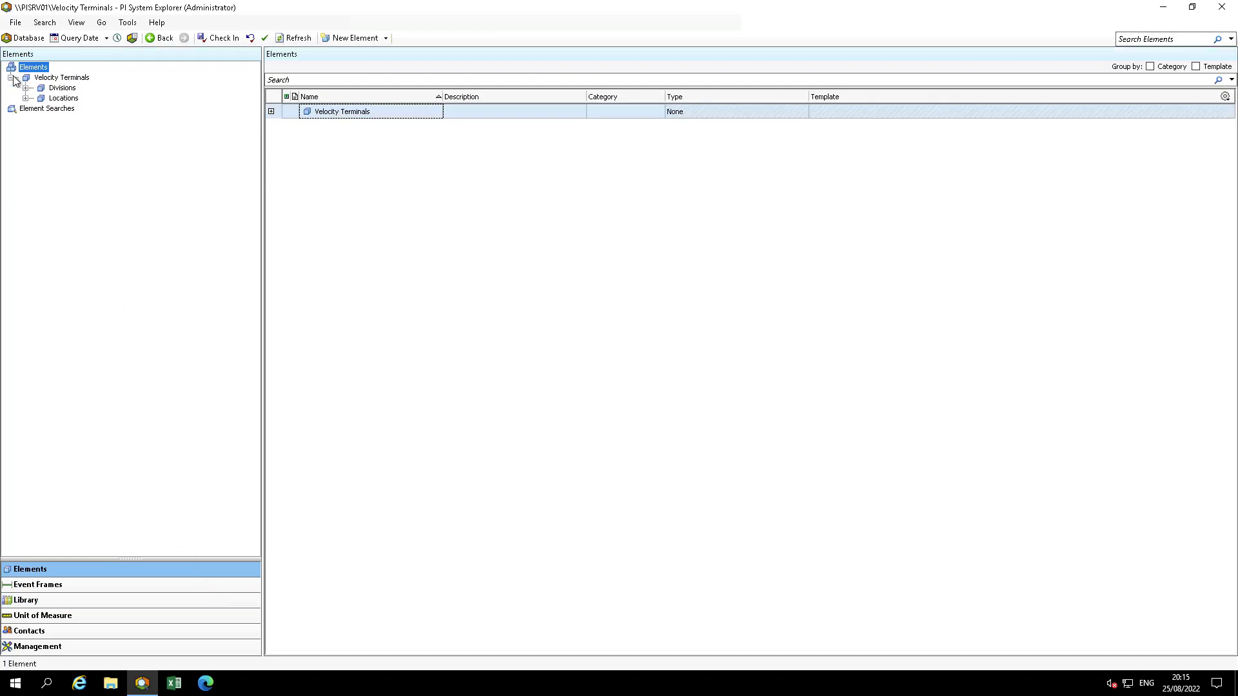
click(26, 98)
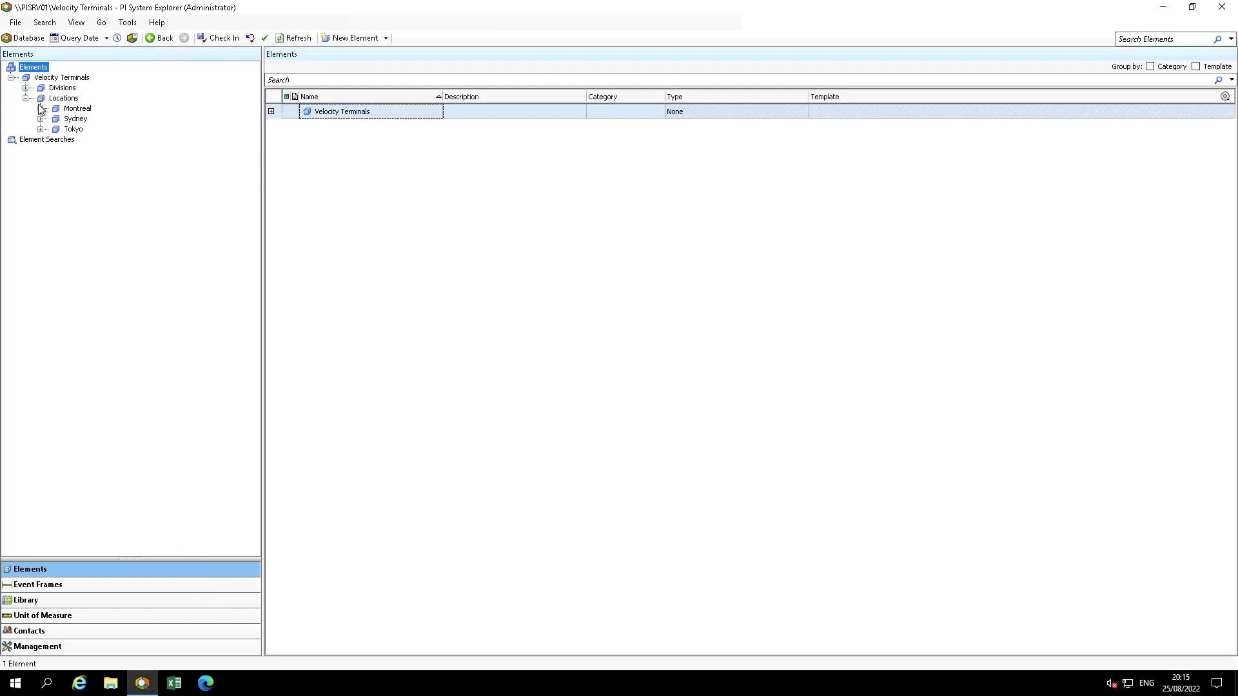
click(40, 107)
click(88, 120)
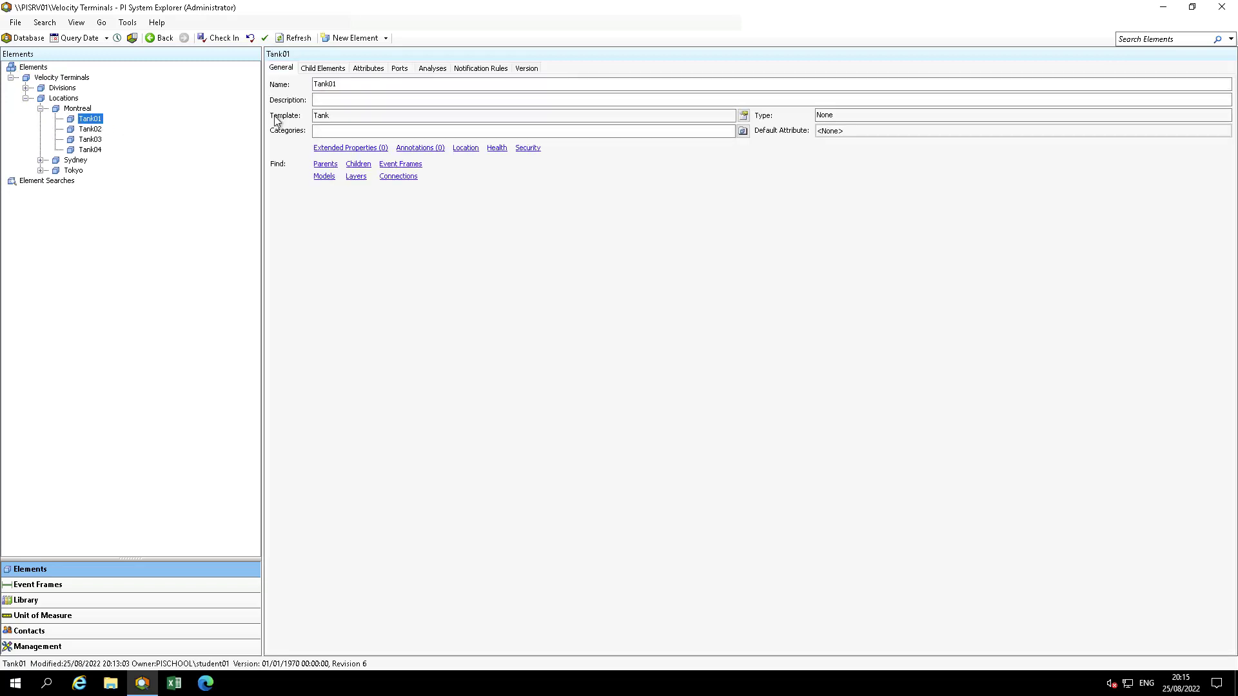
click(380, 67)
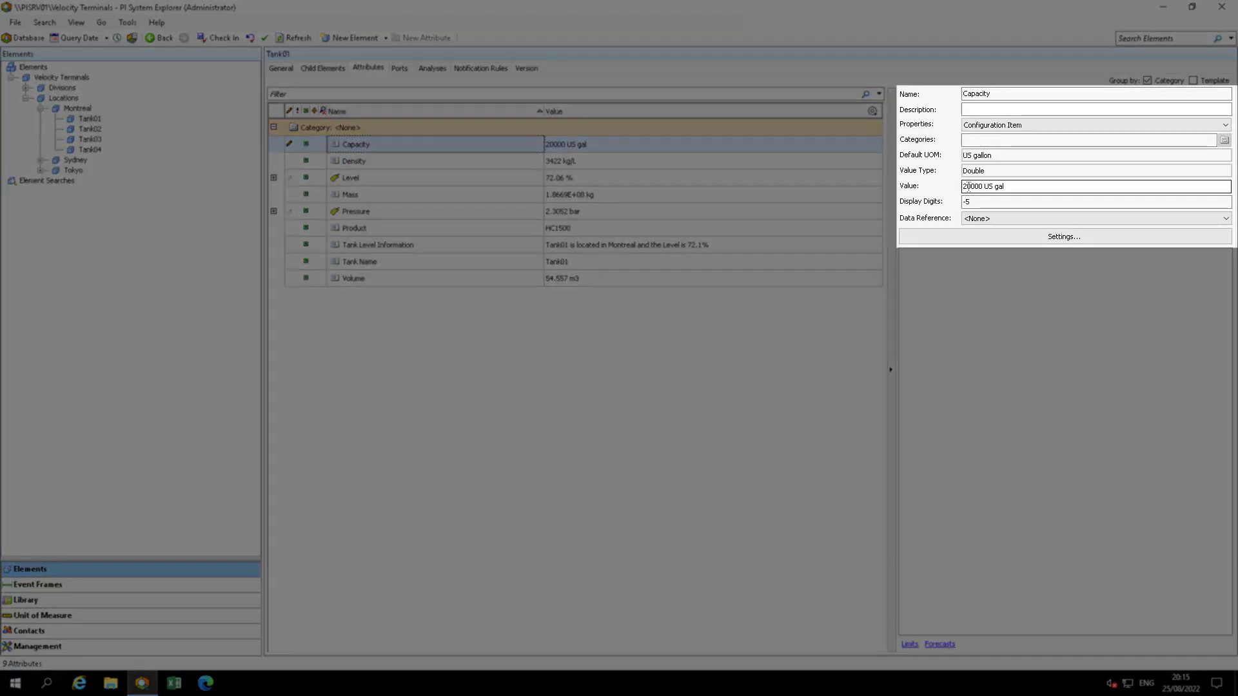
click(978, 187)
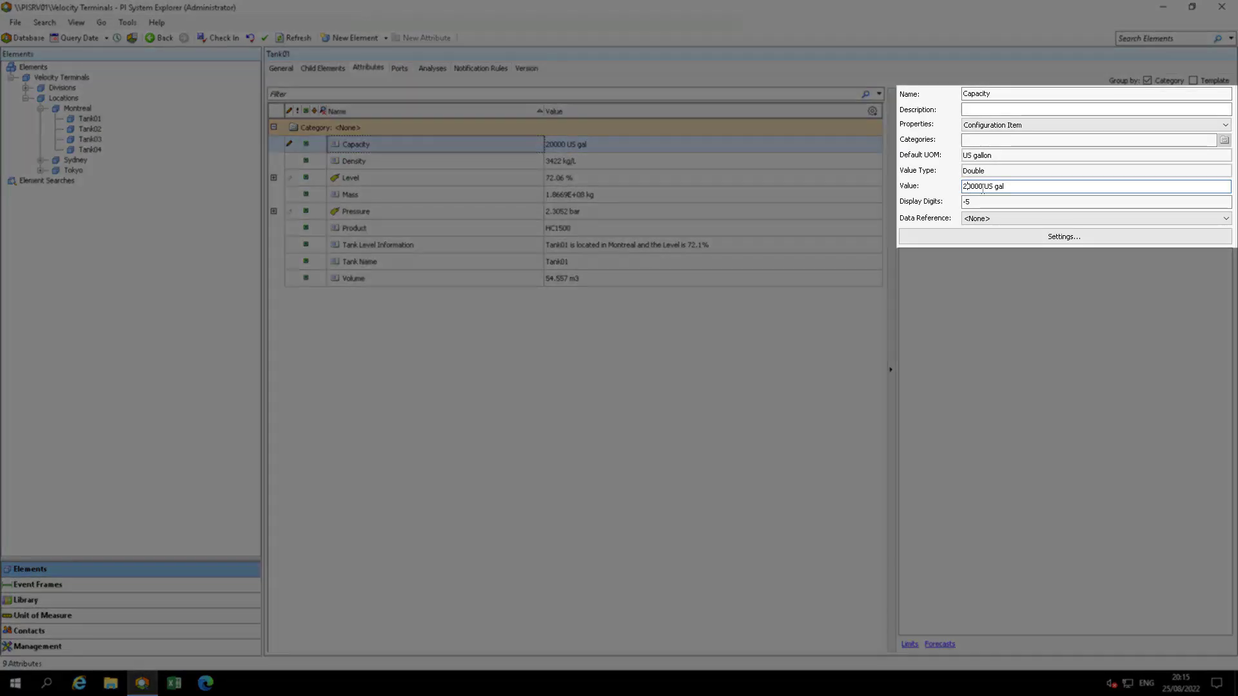
key(Delete)
text(2)
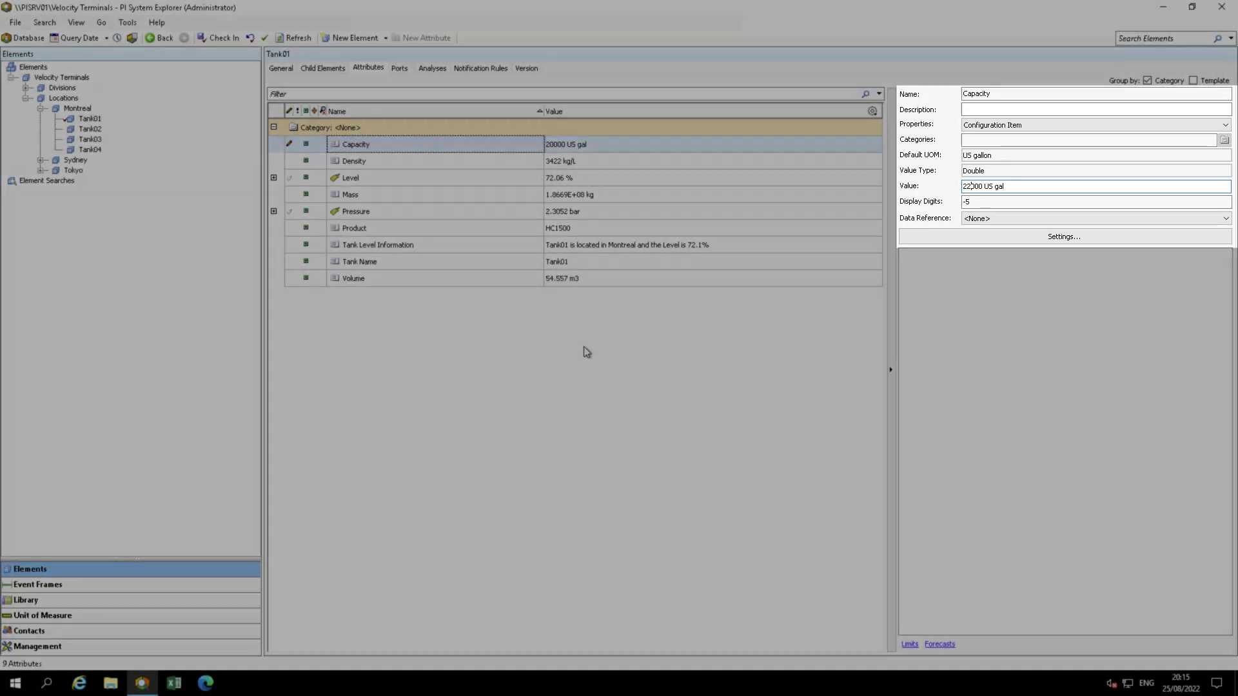
click(584, 347)
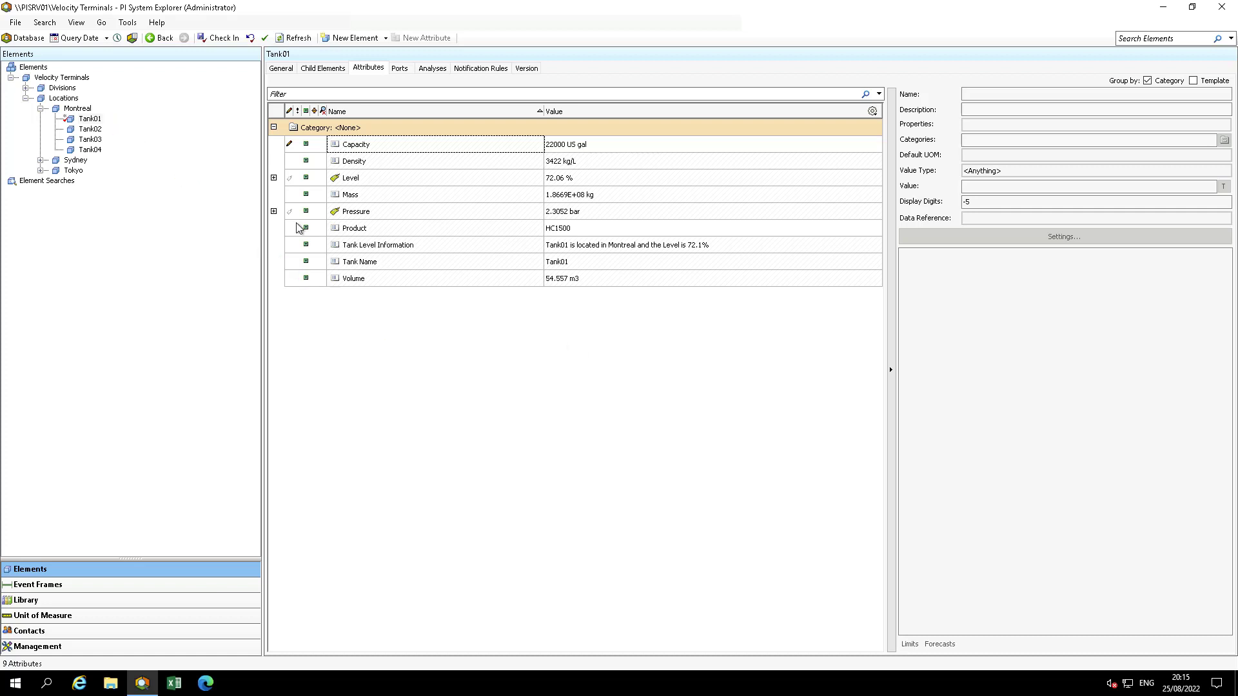
Check in the edited Tank01 element without creating a new version
click(90, 119)
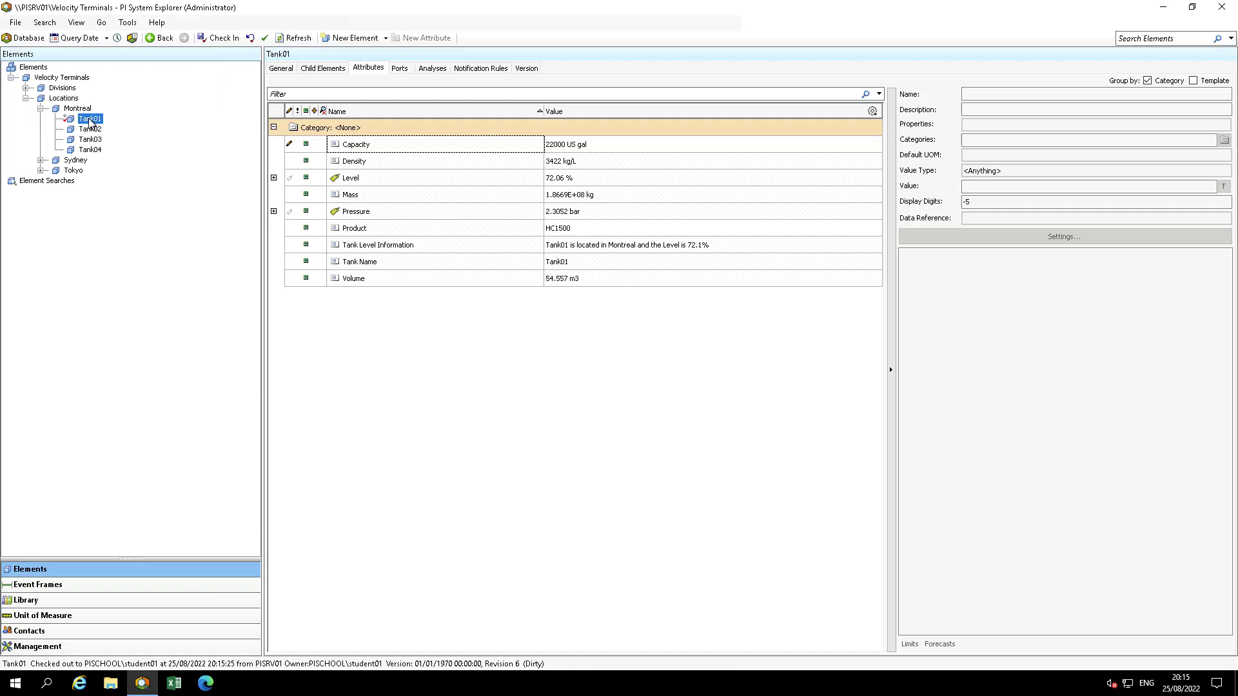
click(222, 39)
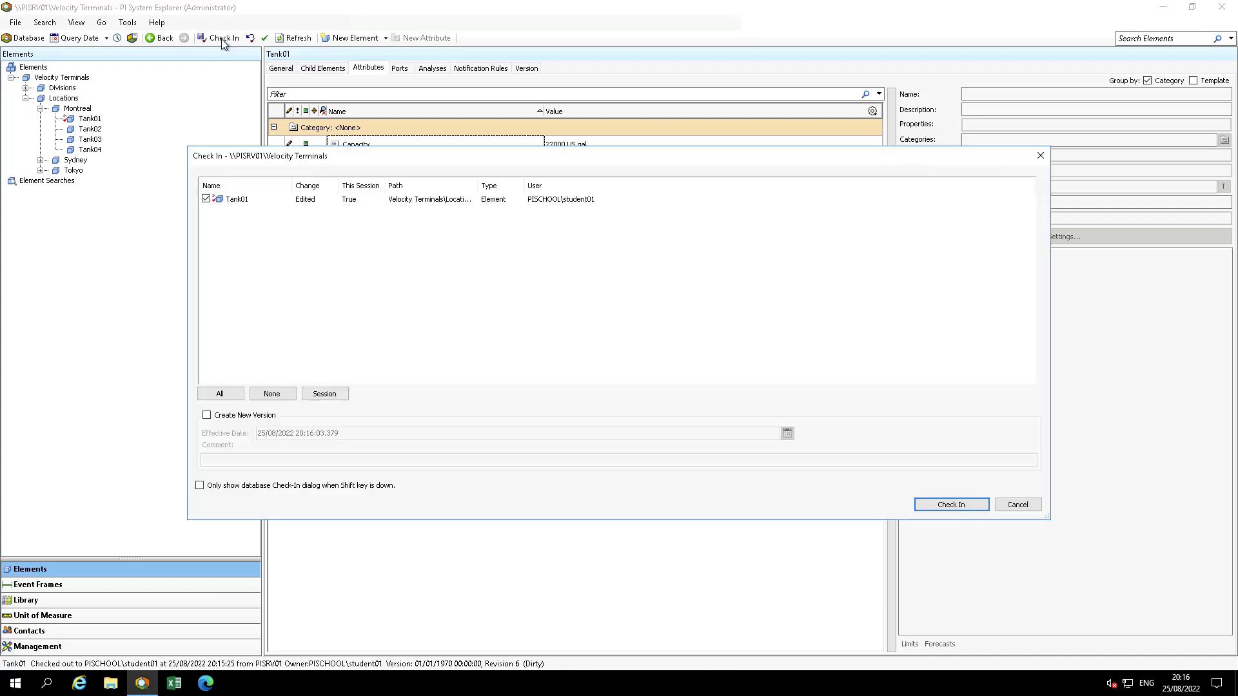
click(948, 506)
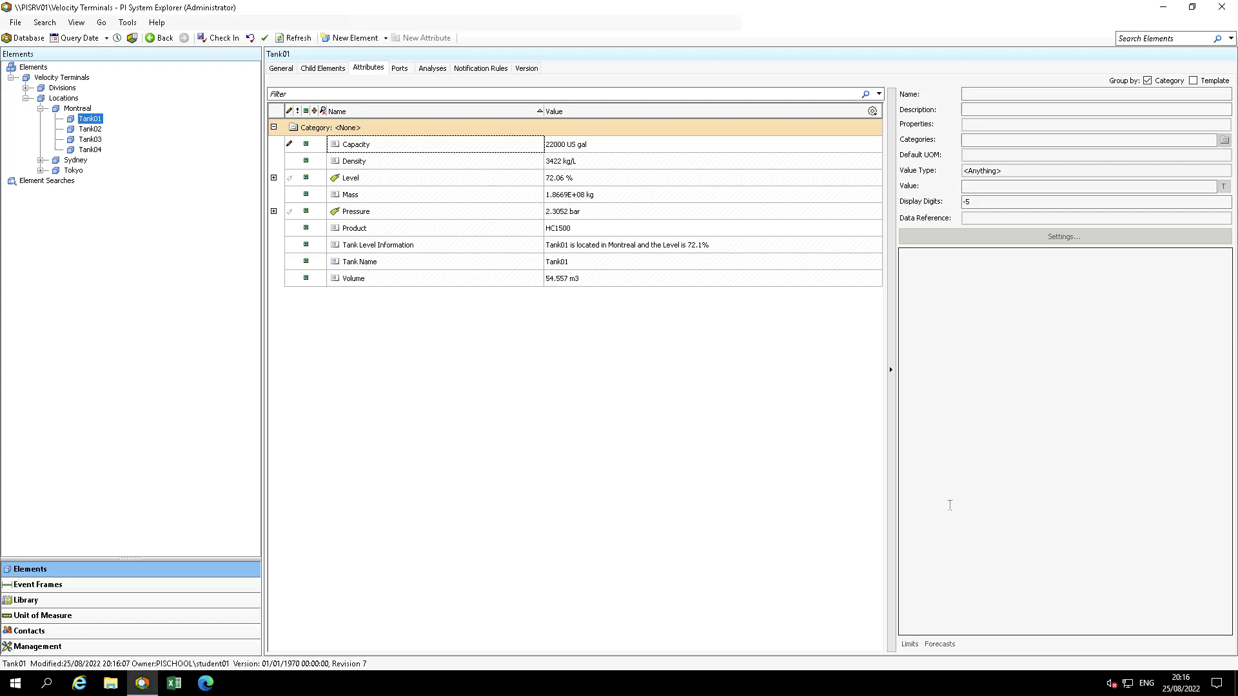
Add a new attribute template named Night Shift Operator to the Tank element template
click(238, 597)
right_click(413, 370)
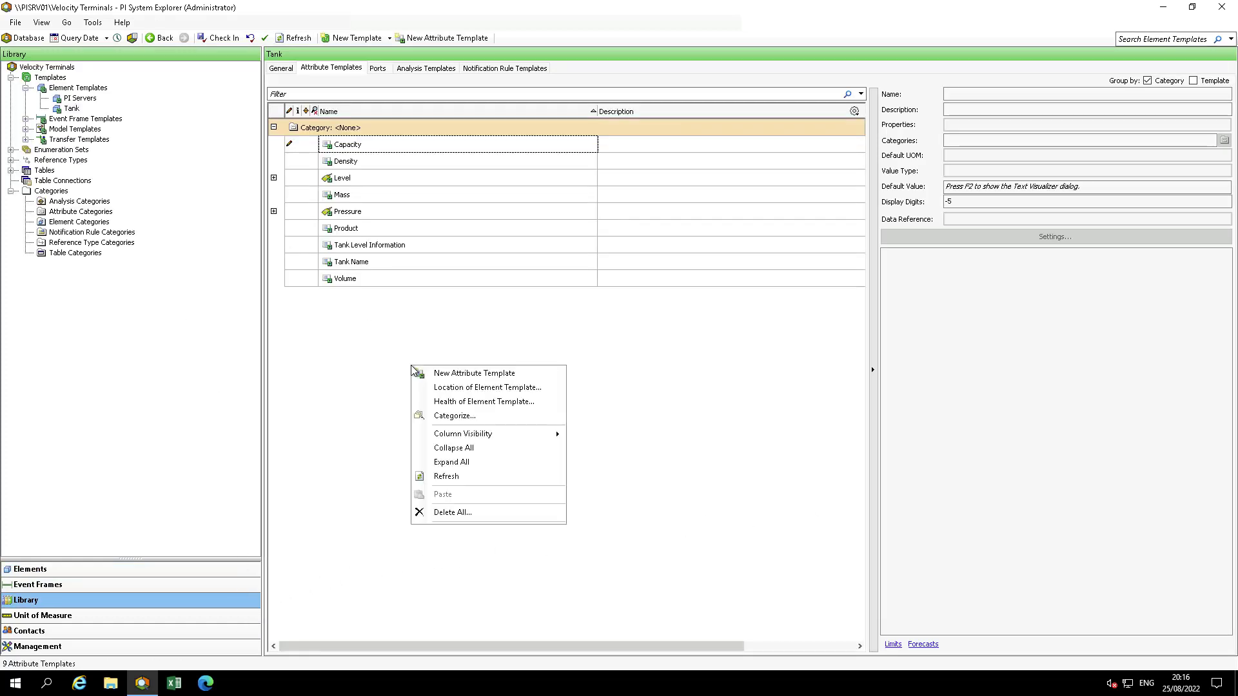
click(433, 373)
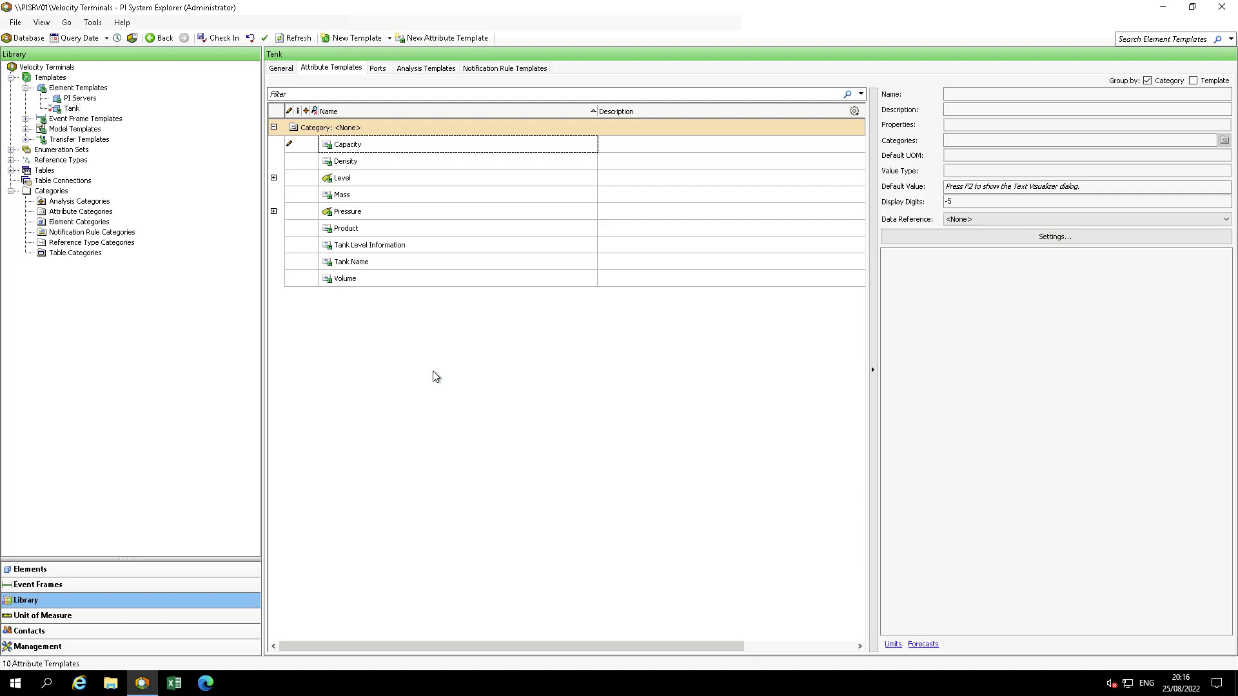
text(N)
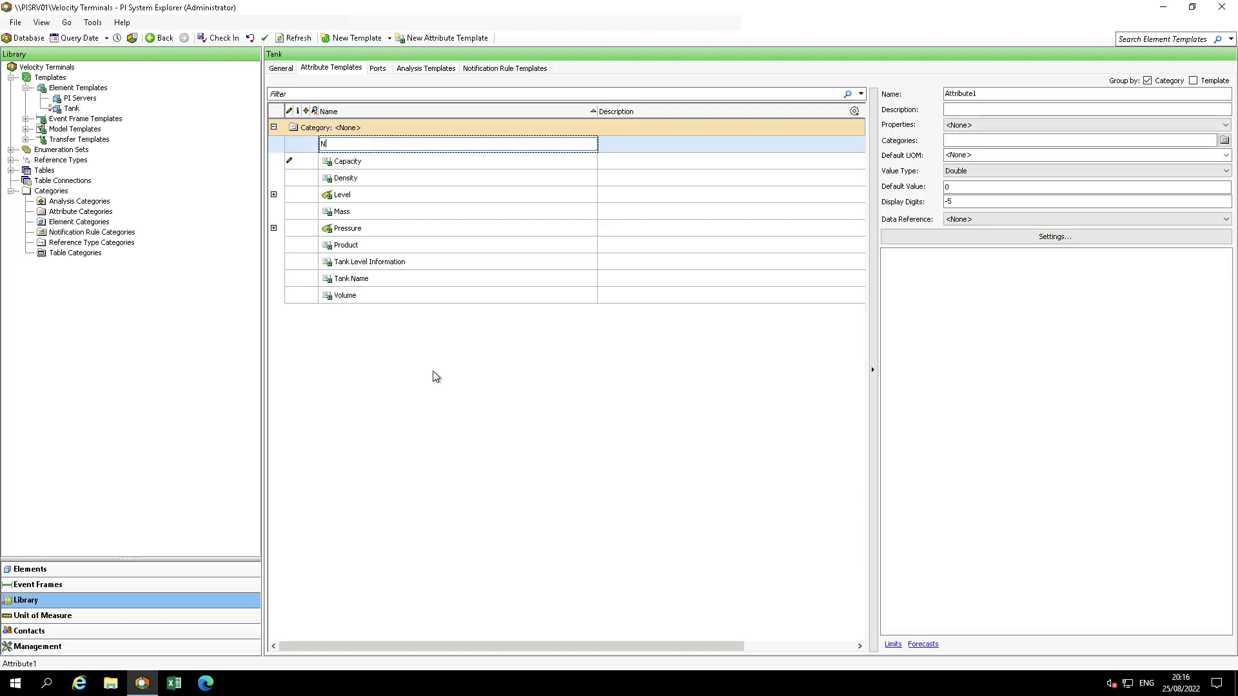
text(ight Shift Operator)
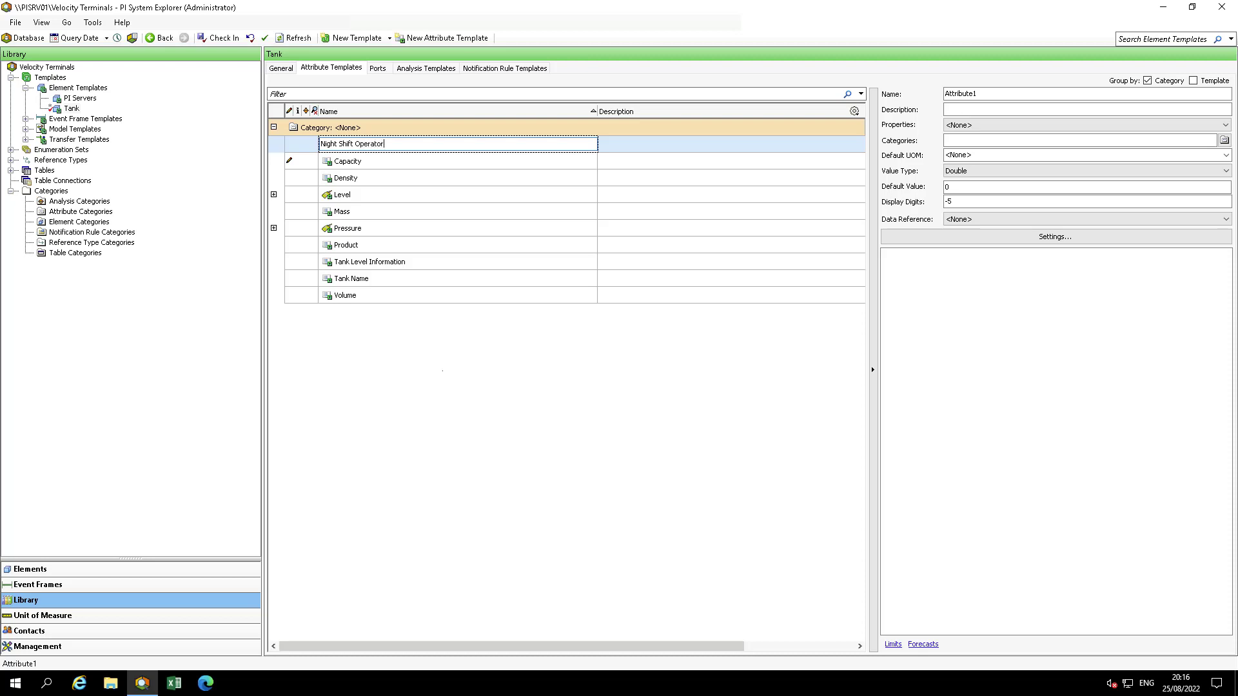
key(Return)
Give Night Shift Operator the String value type with the operator's name as default value, and check in the Tank template
click(969, 172)
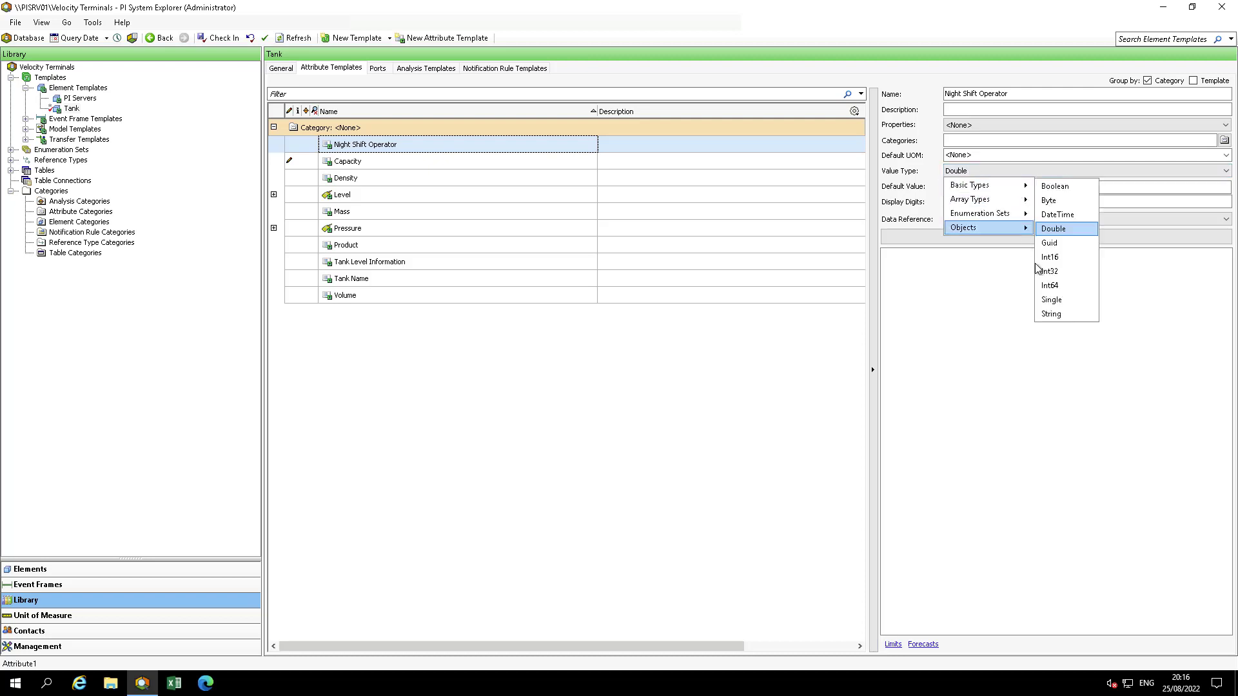
click(1057, 315)
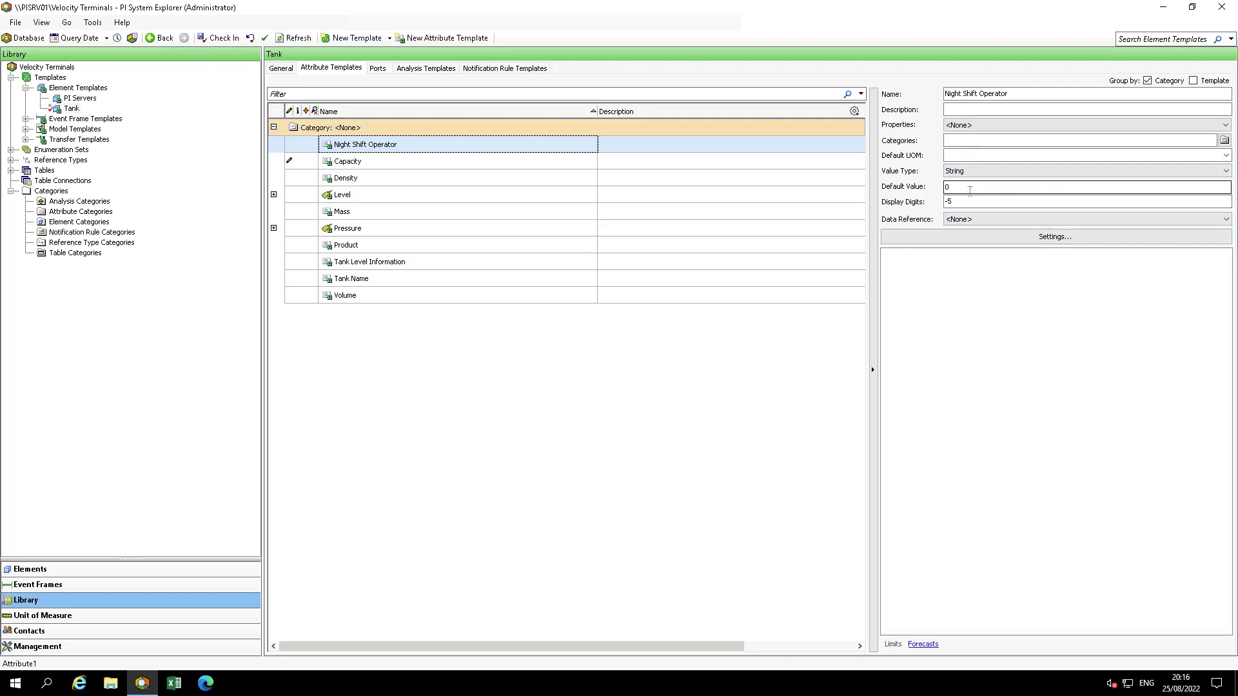
click(949, 188)
text(Bob)
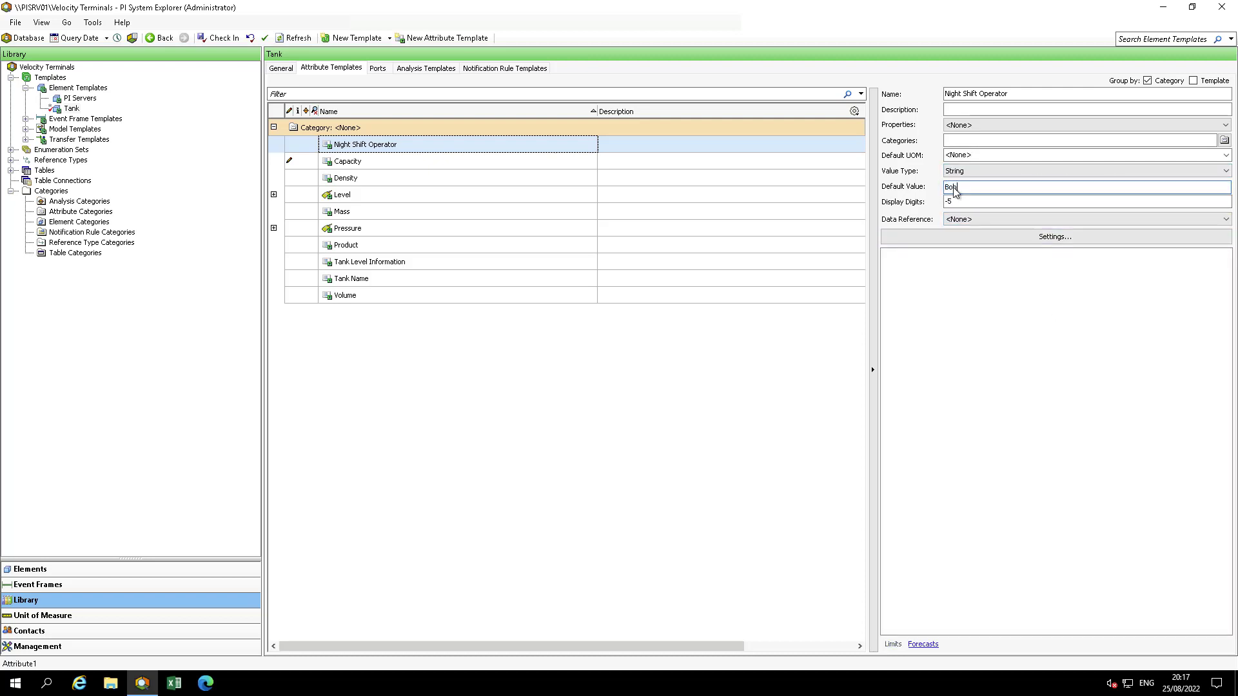
click(738, 341)
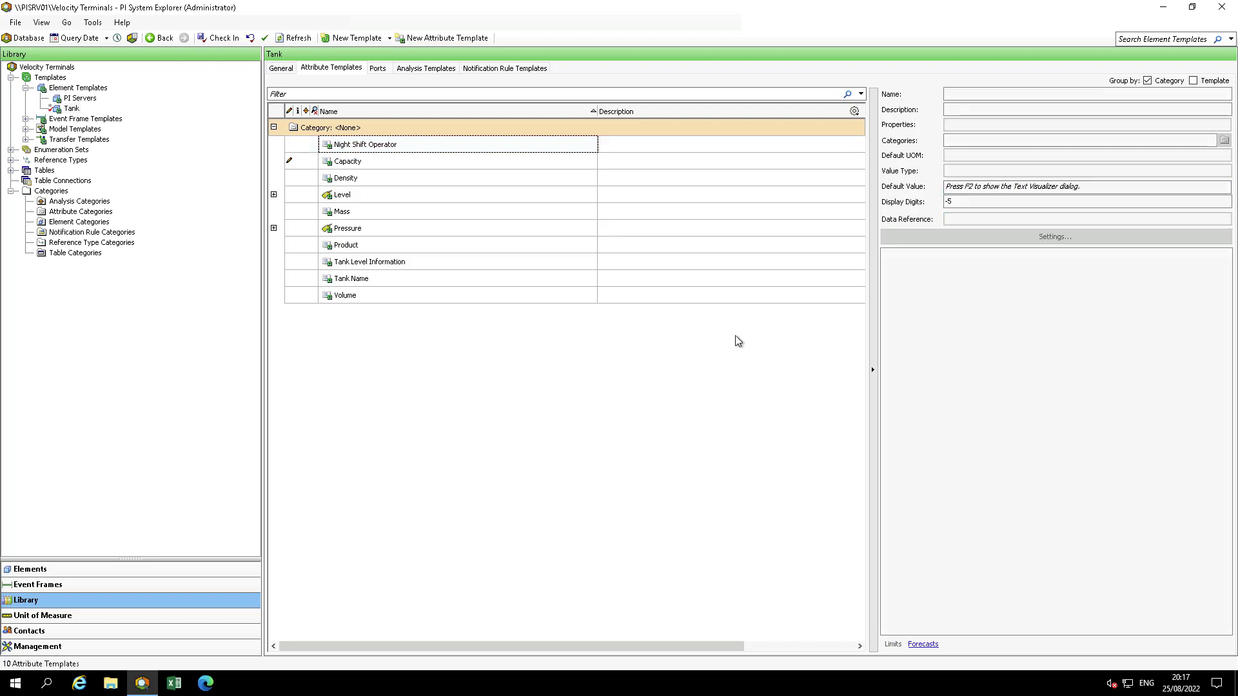
click(220, 38)
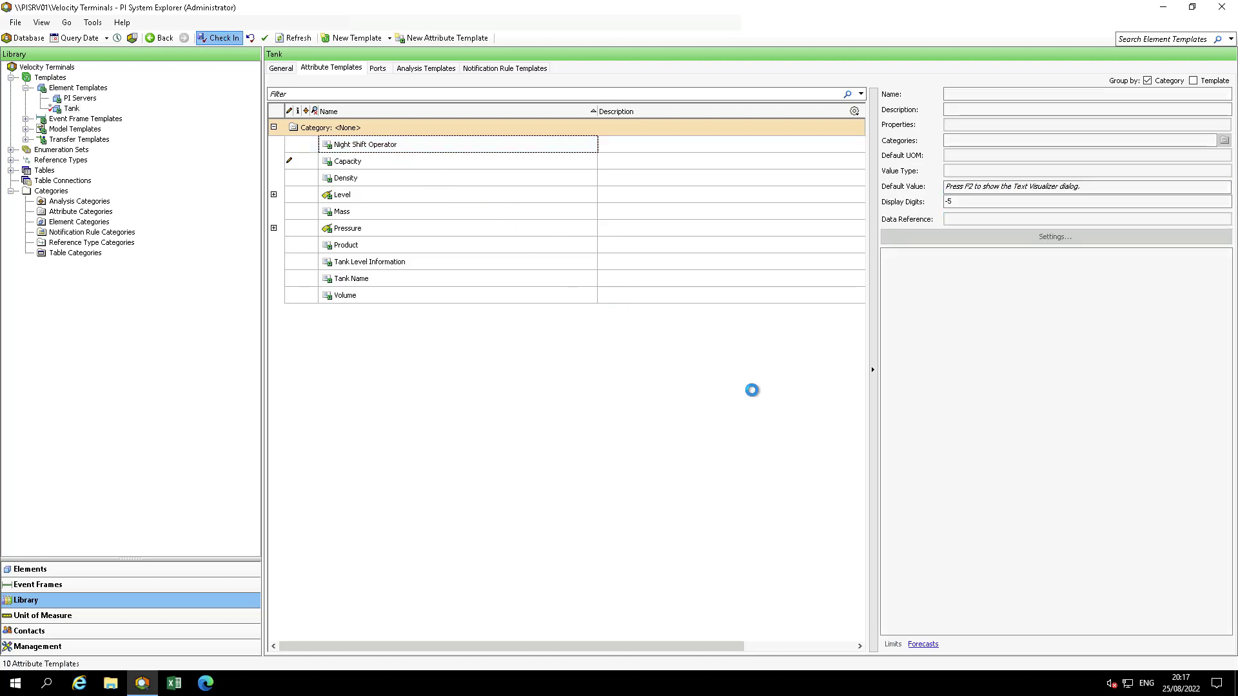
click(932, 504)
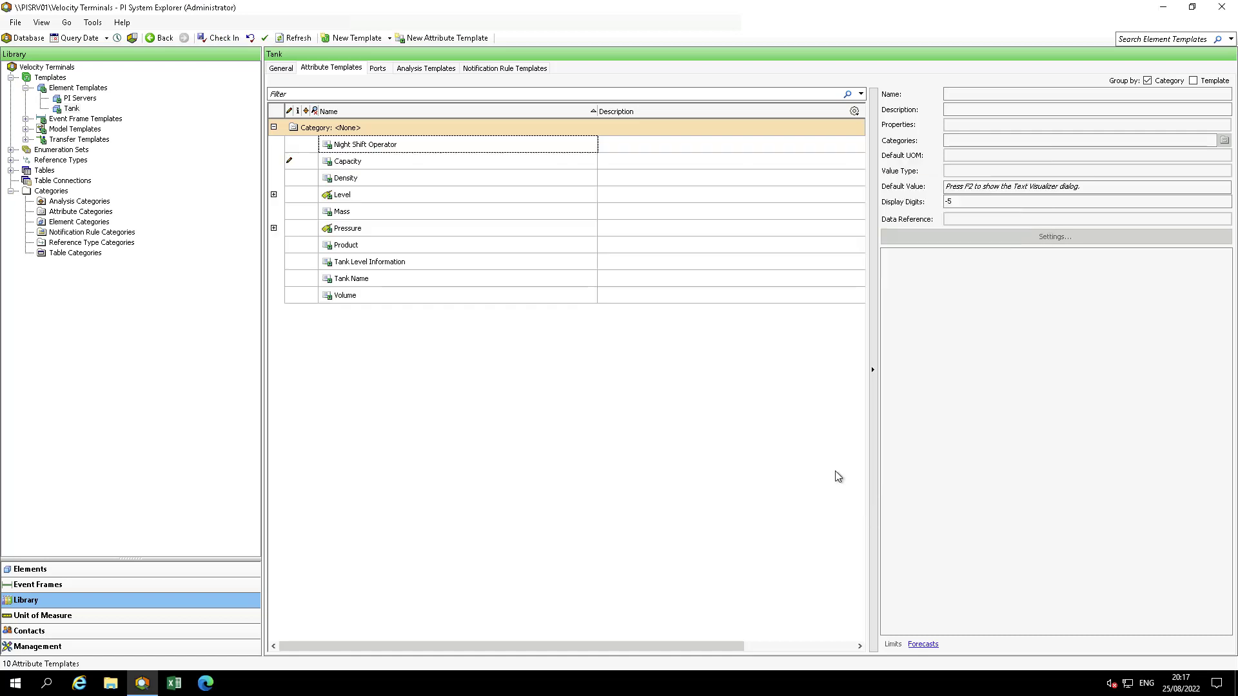
Start an attribute search in the Elements section for the attribute name Night Shift Operator
click(184, 570)
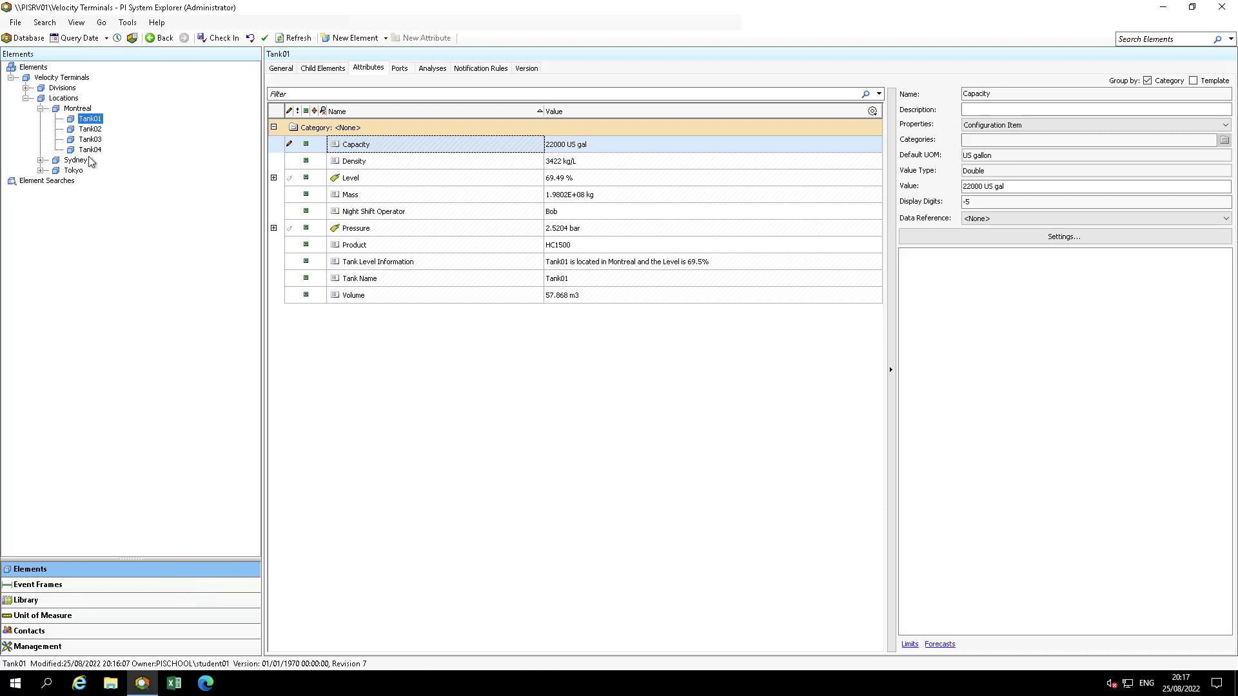
click(45, 22)
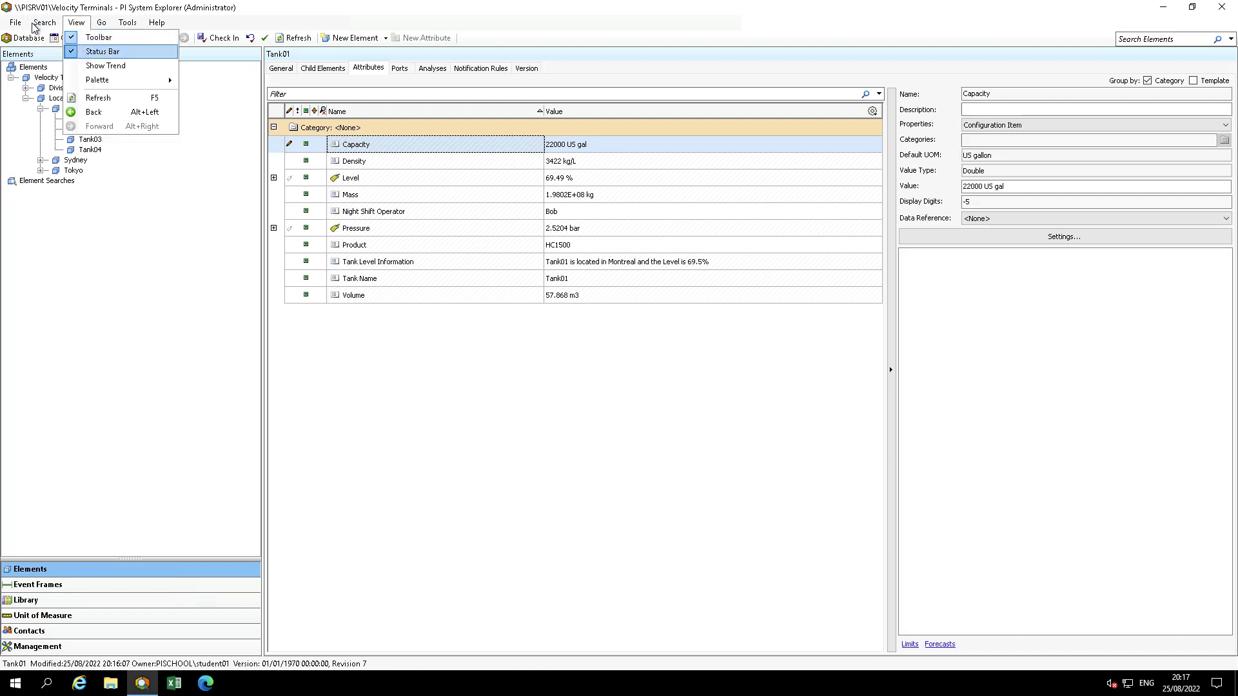
click(62, 54)
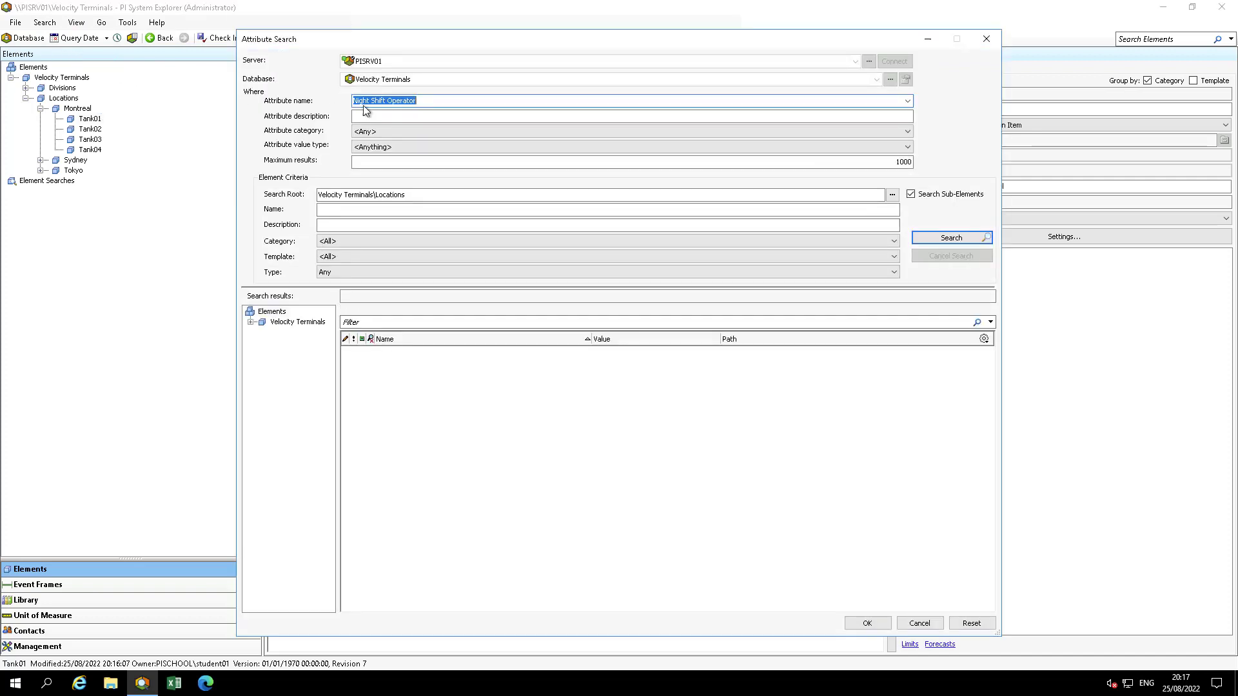
click(365, 110)
key(shift+Tab)
click(438, 100)
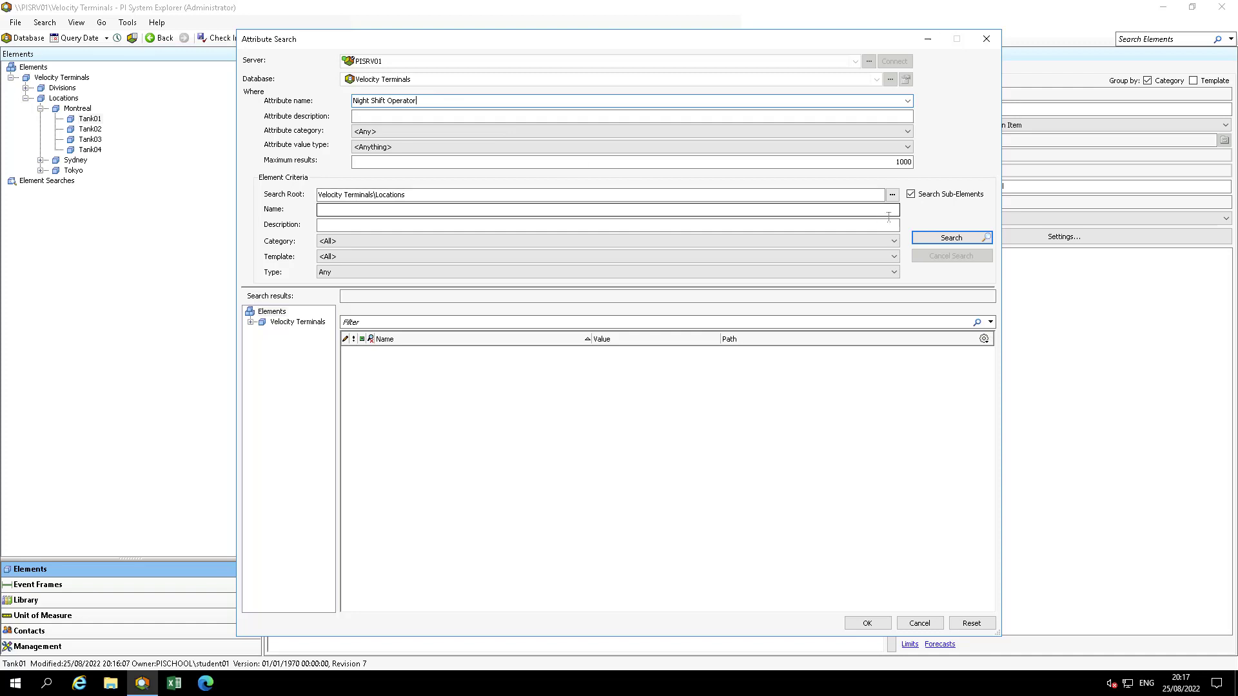
Use Velocity Terminals\Locations as the search root, run the attribute search and open its saved results
click(892, 196)
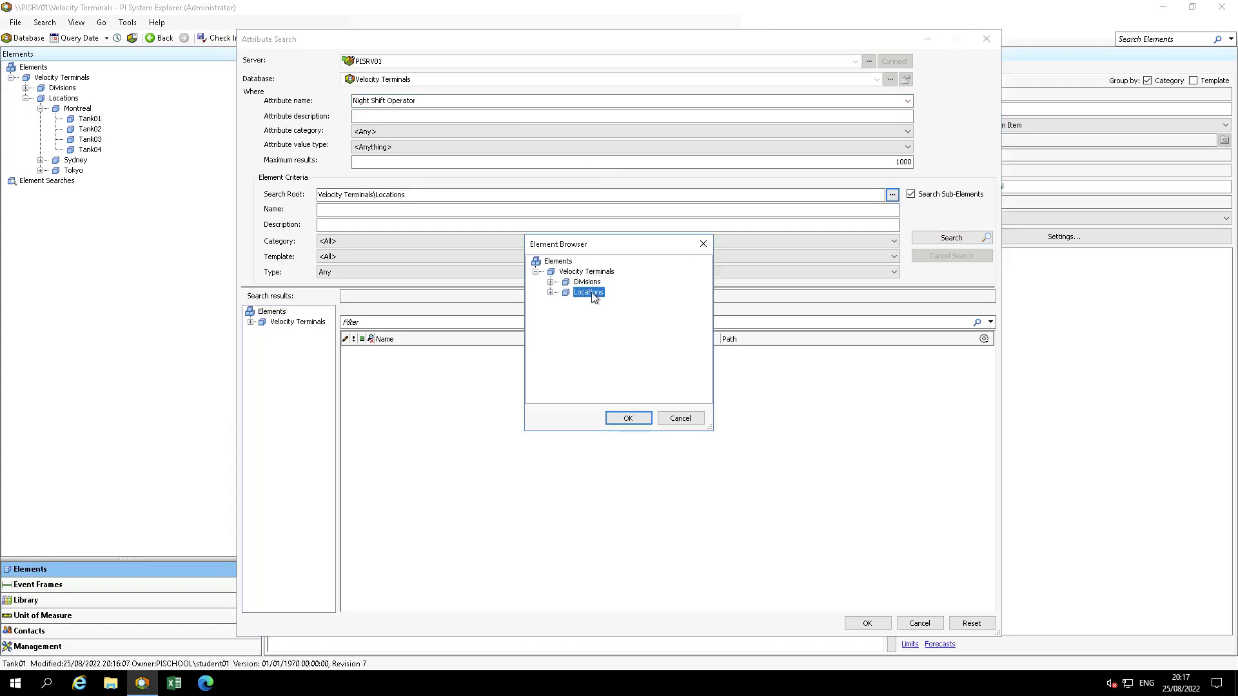
click(629, 419)
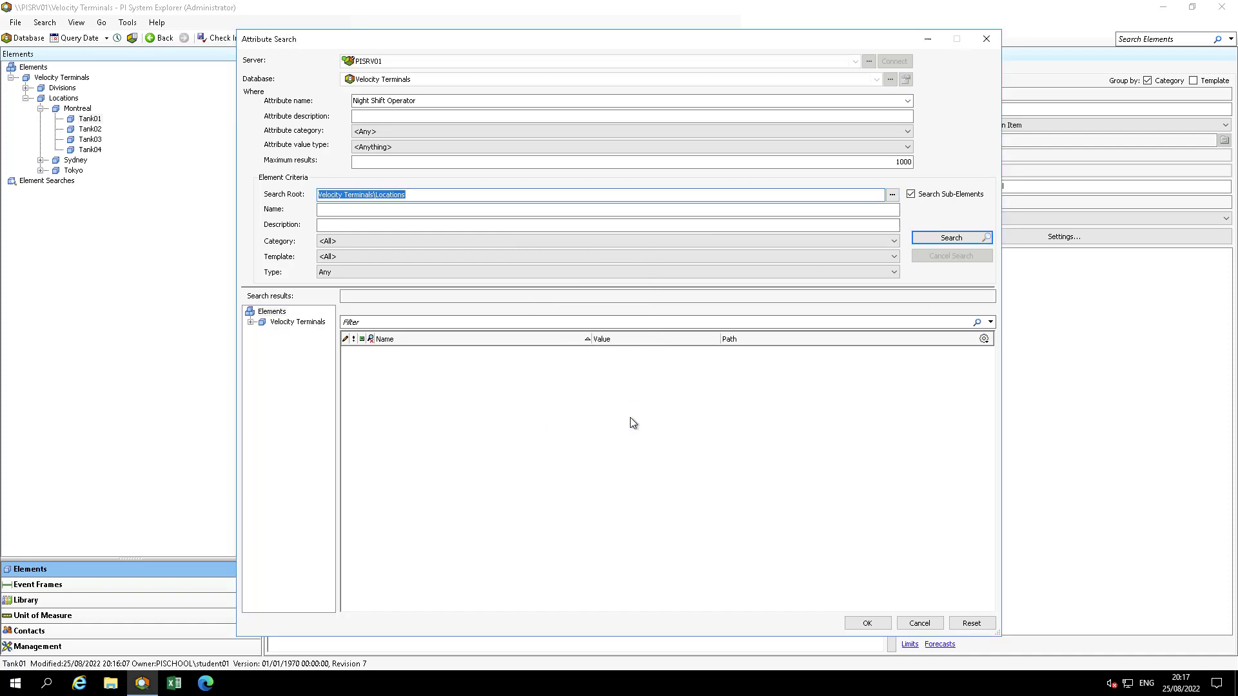
click(942, 238)
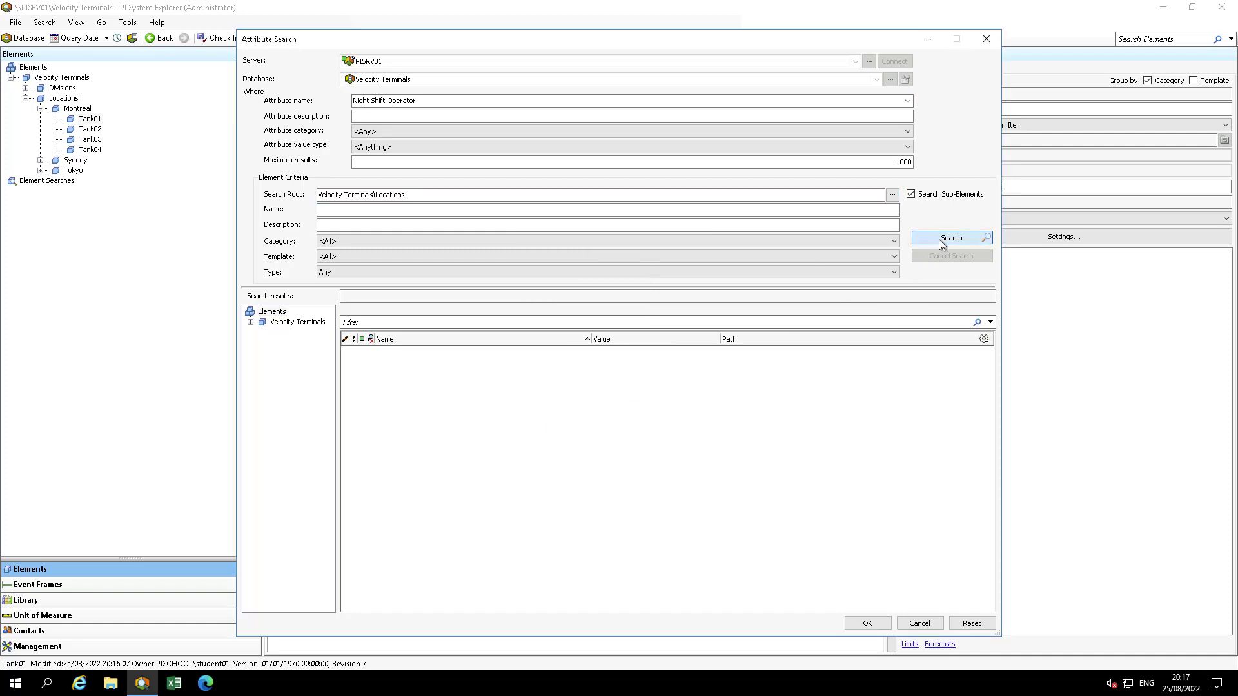
click(867, 623)
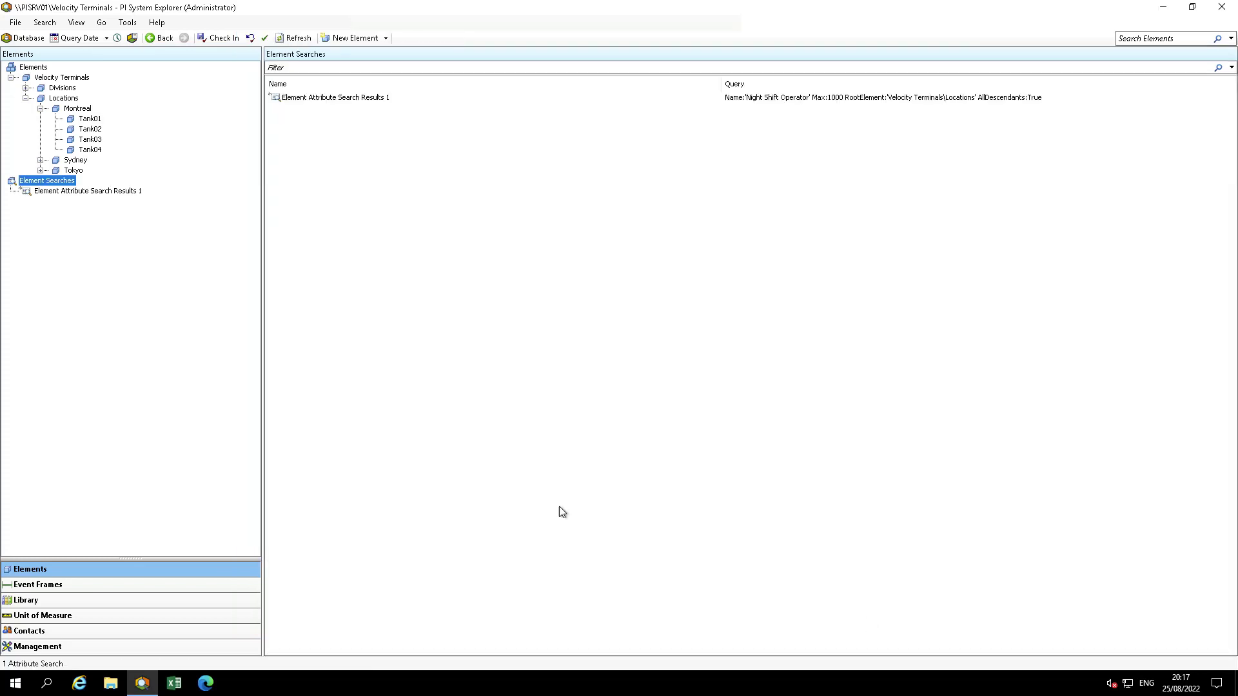
click(107, 188)
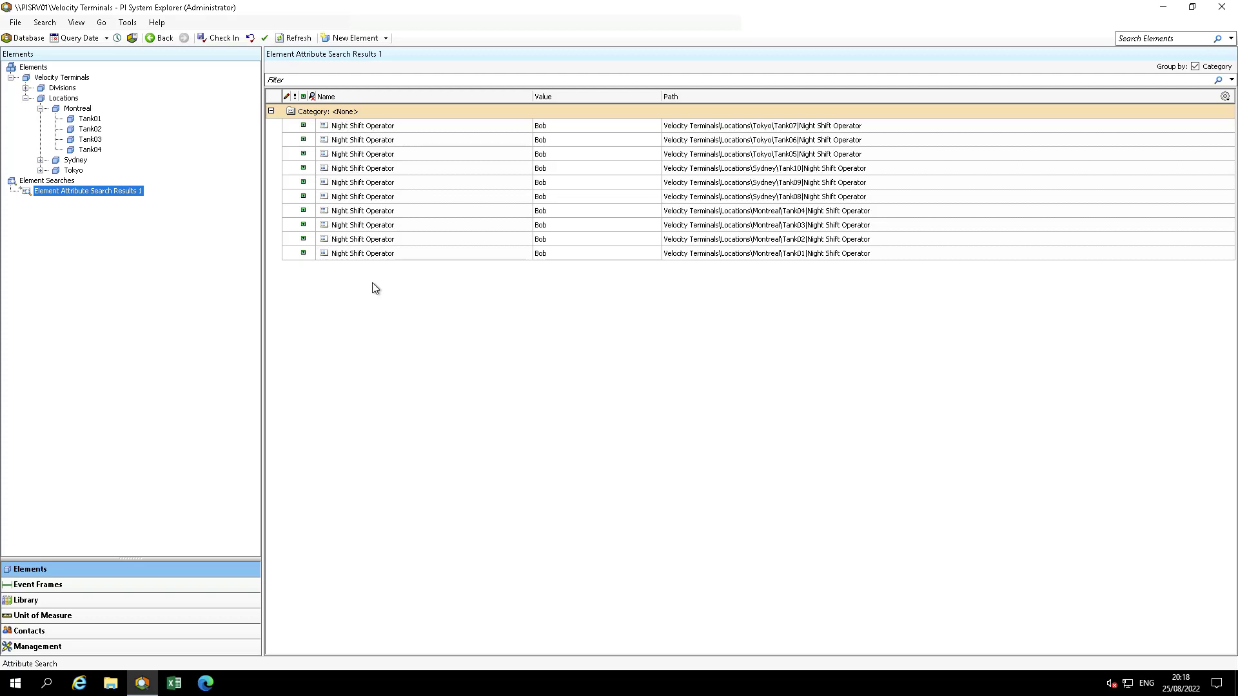
Set the Night Shift Operator attribute of Tank02, Tank03, Tank04, Tank06, Tank07, Tank09 and Tank10 to Excluded
click(416, 239)
ctrl+click(432, 223)
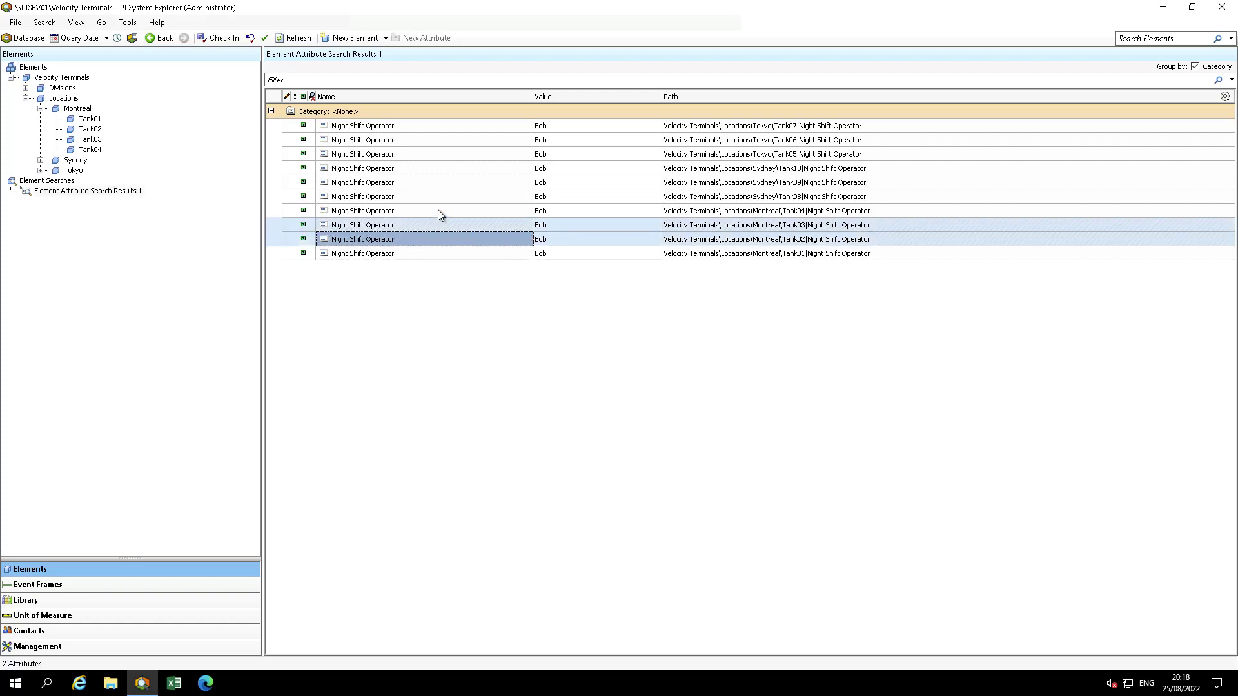
ctrl+click(438, 212)
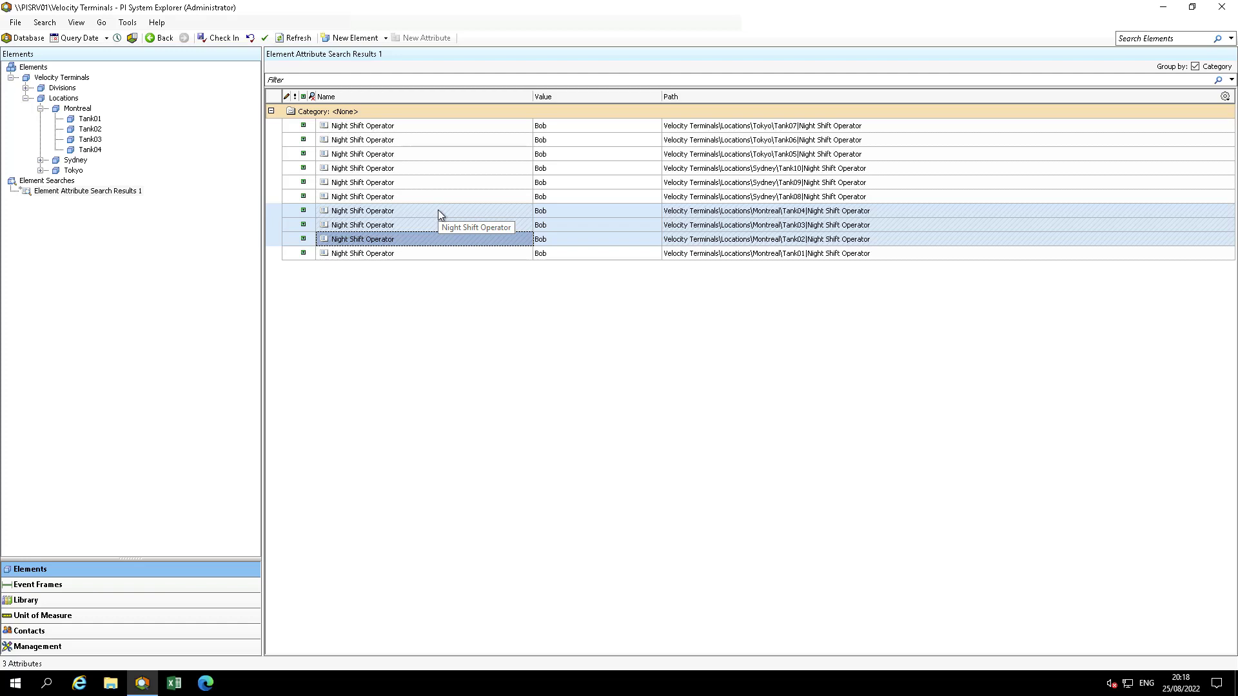
ctrl+click(465, 139)
ctrl+click(473, 125)
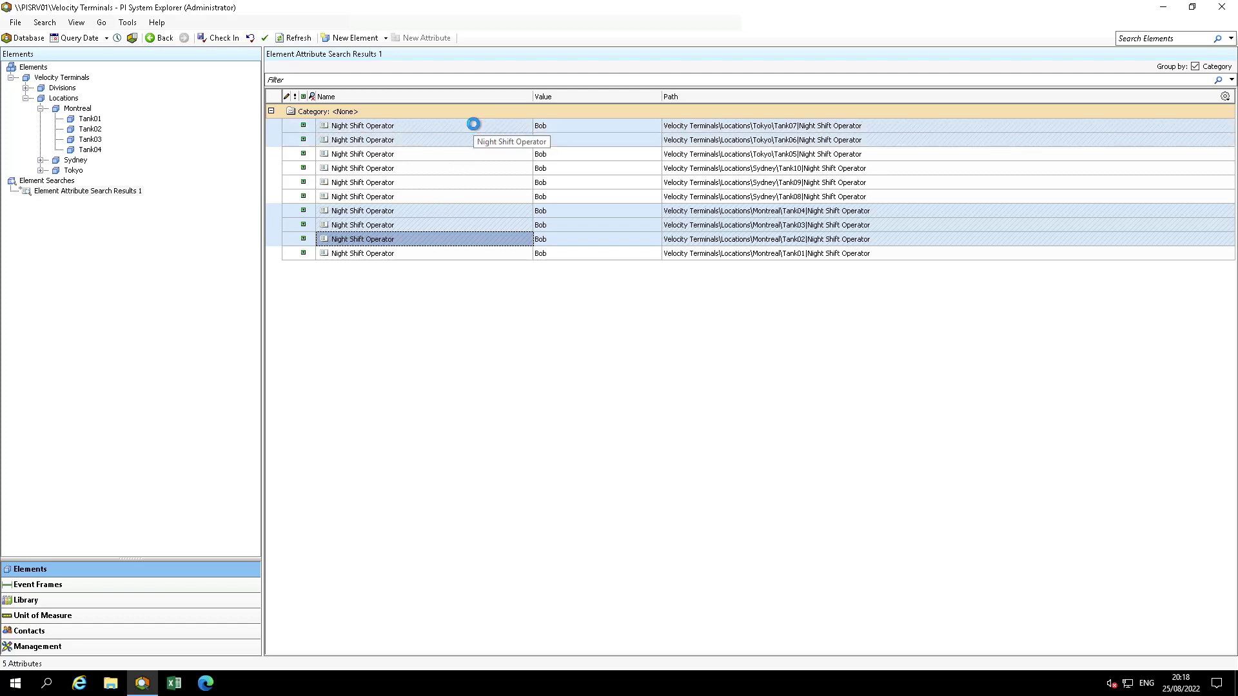
ctrl+click(506, 183)
ctrl+click(505, 169)
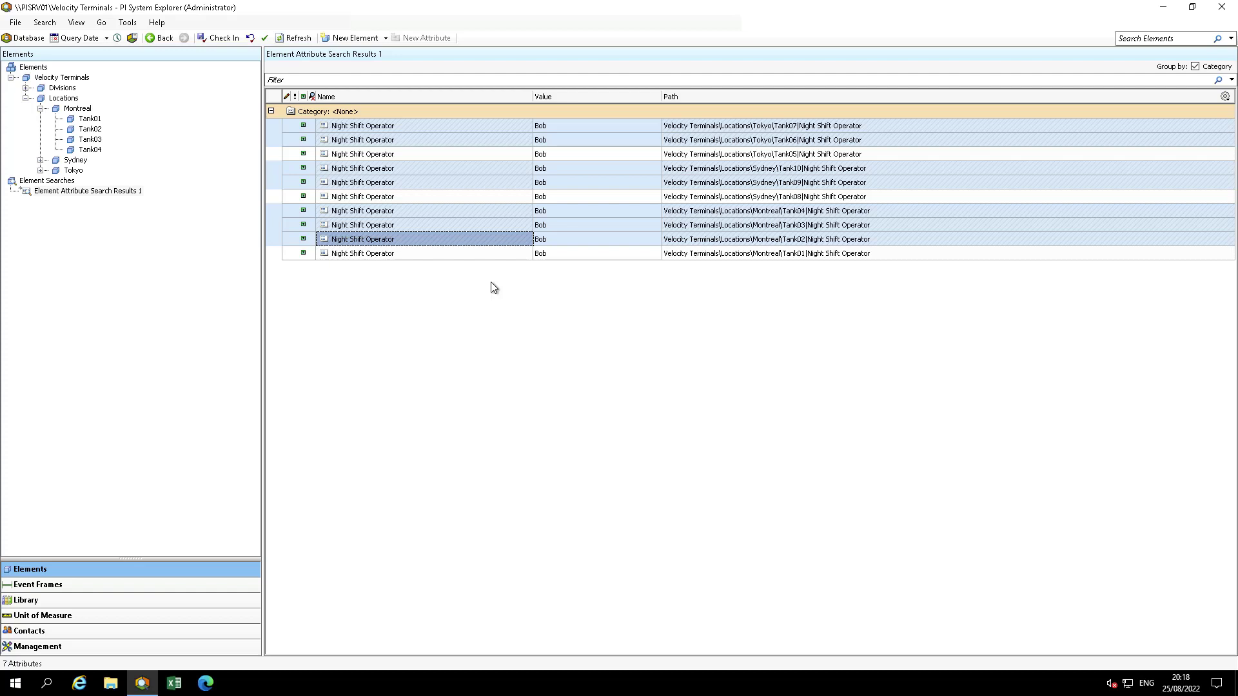
right_click(504, 224)
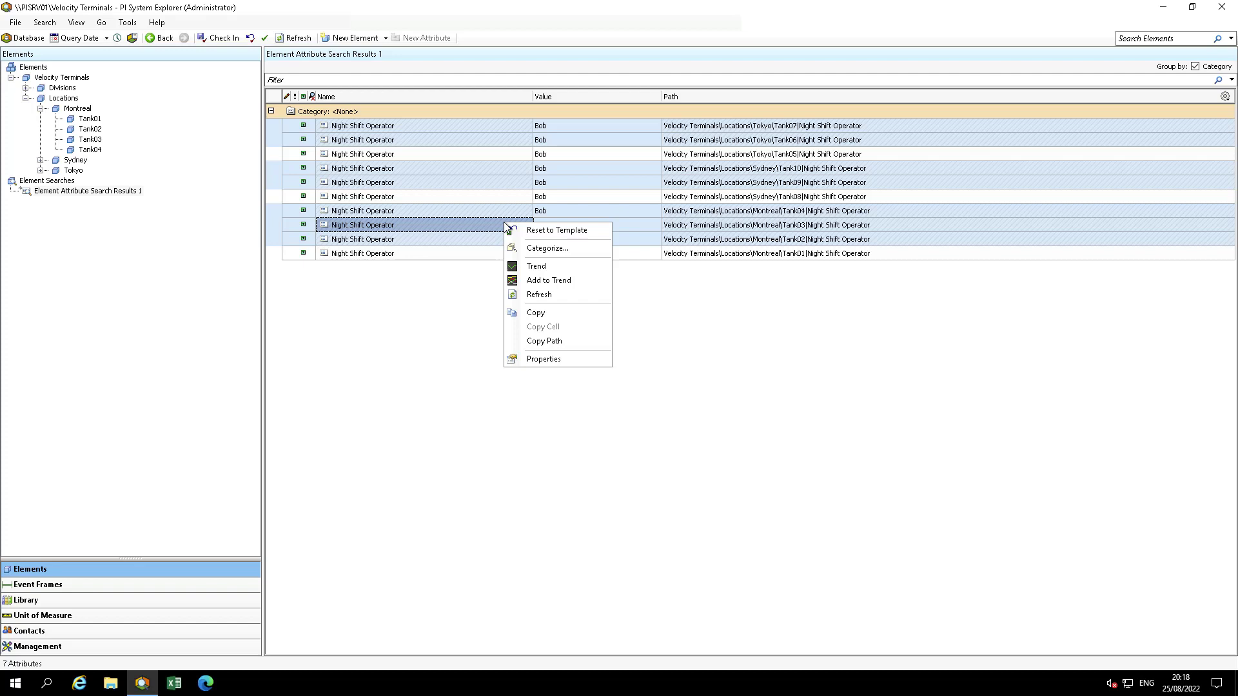
click(544, 359)
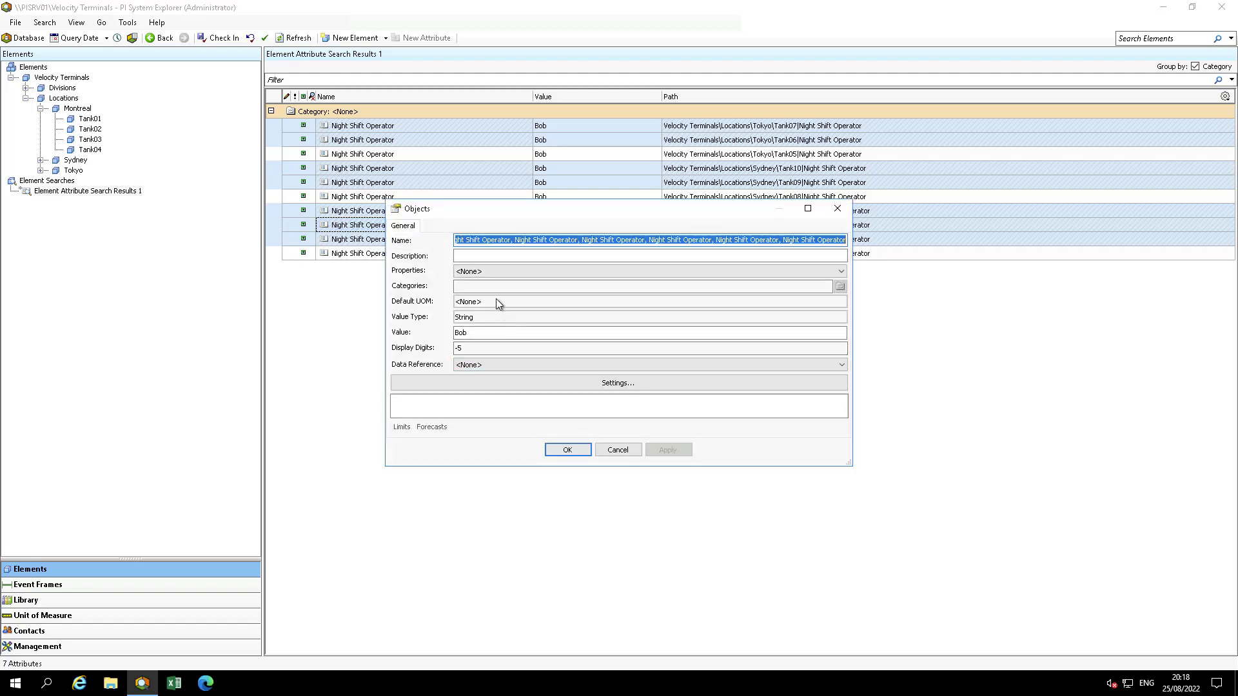
click(498, 272)
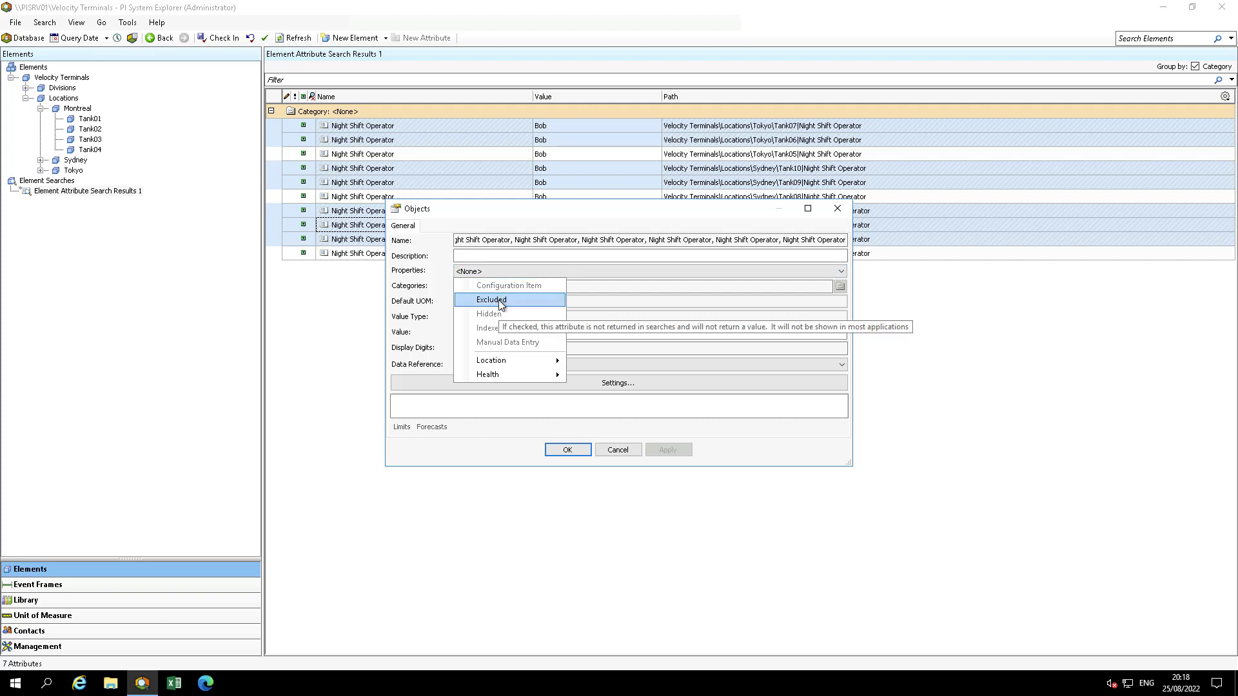
click(497, 300)
click(573, 452)
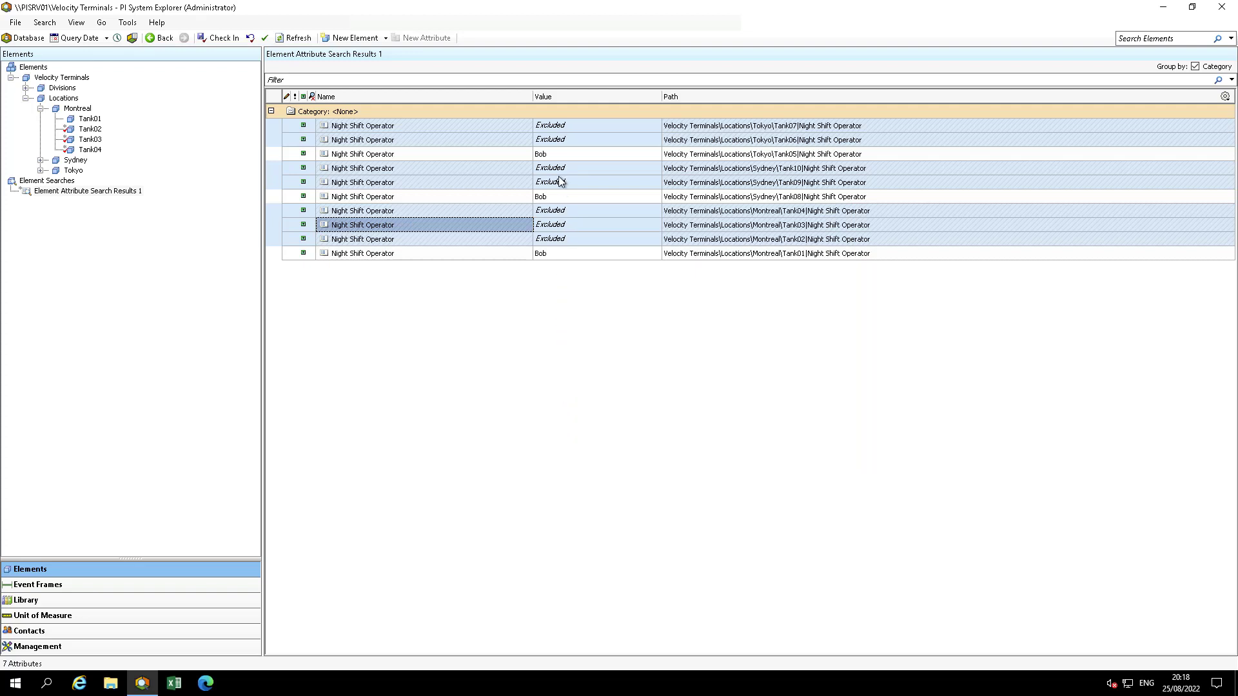
Enter each site's operator name as the Night Shift Operator value for Tank05 and Tank08, and check in the edited tank elements
click(556, 156)
text(ka)
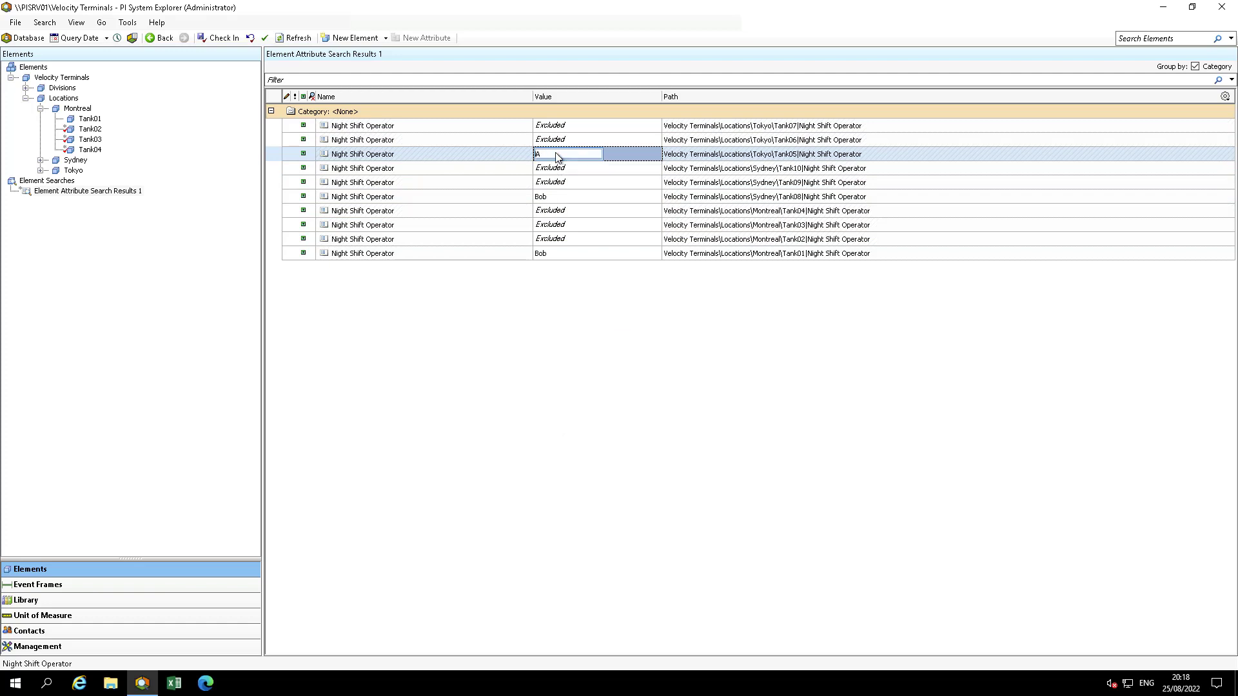
text(kane)
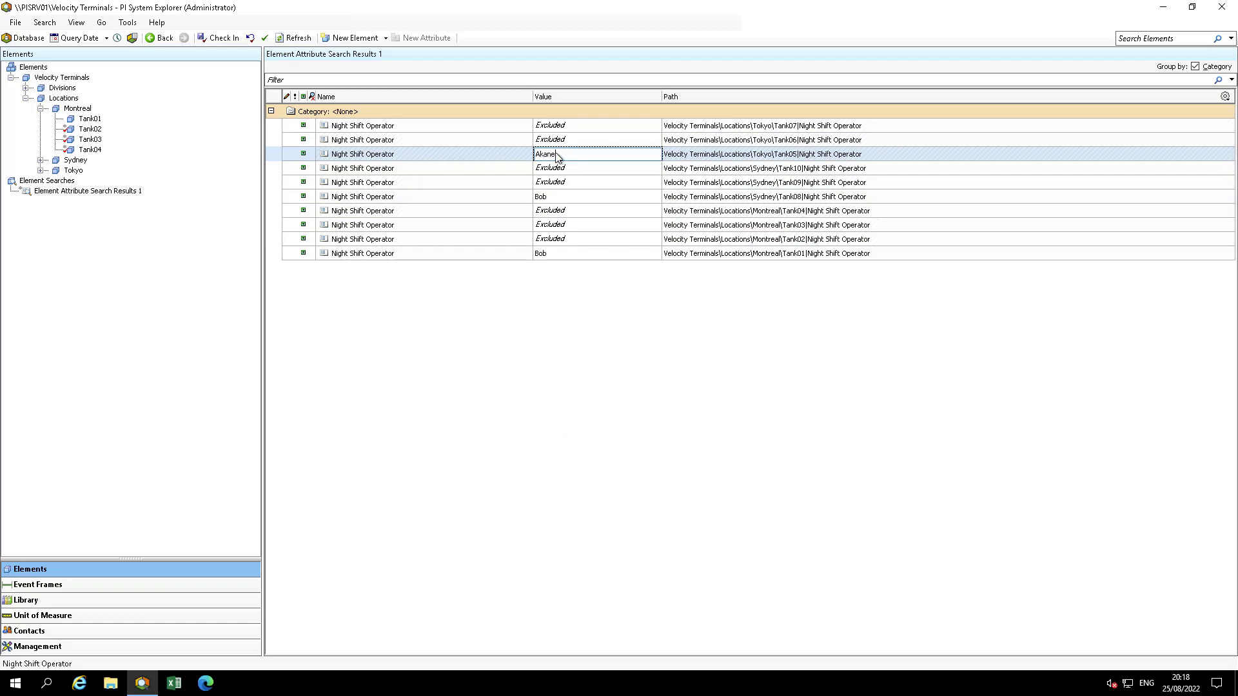
click(554, 195)
text(Alex)
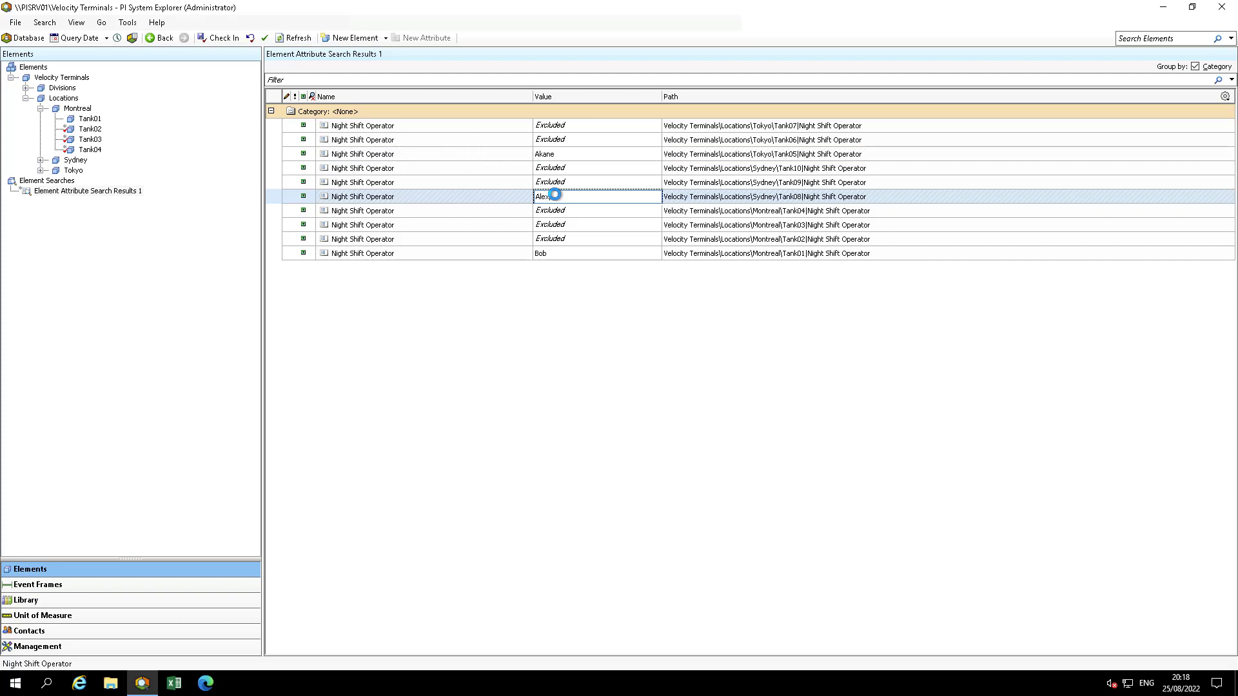
click(220, 40)
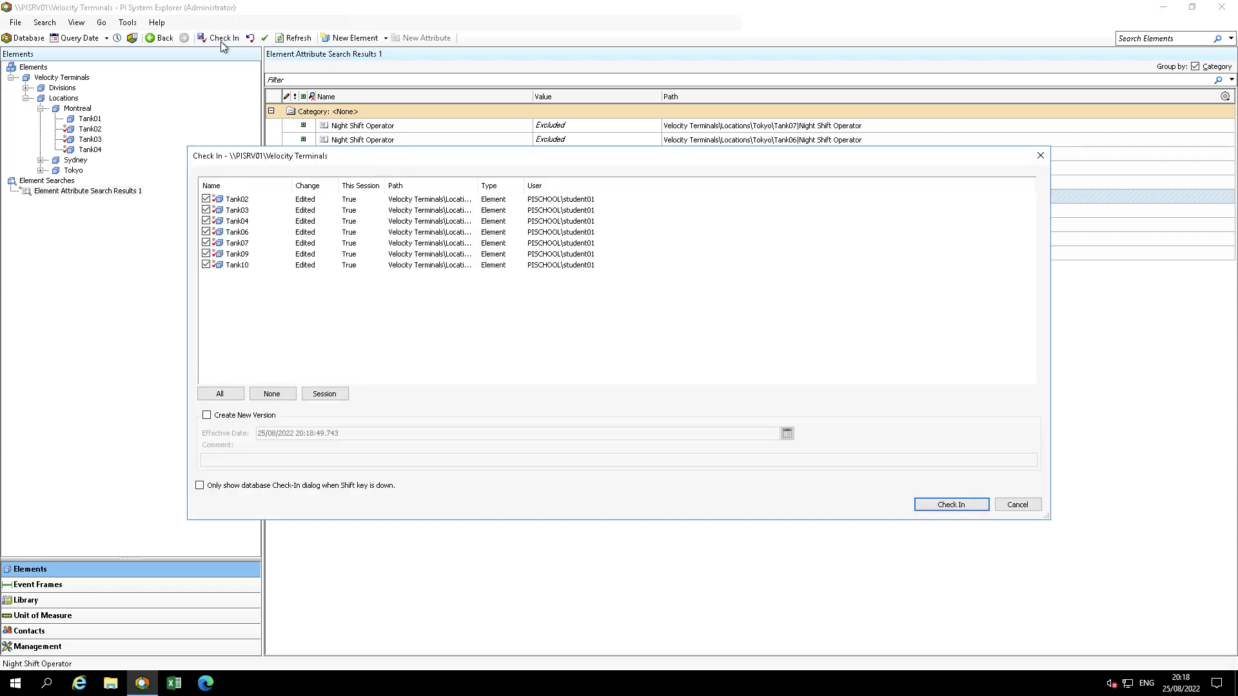
click(938, 507)
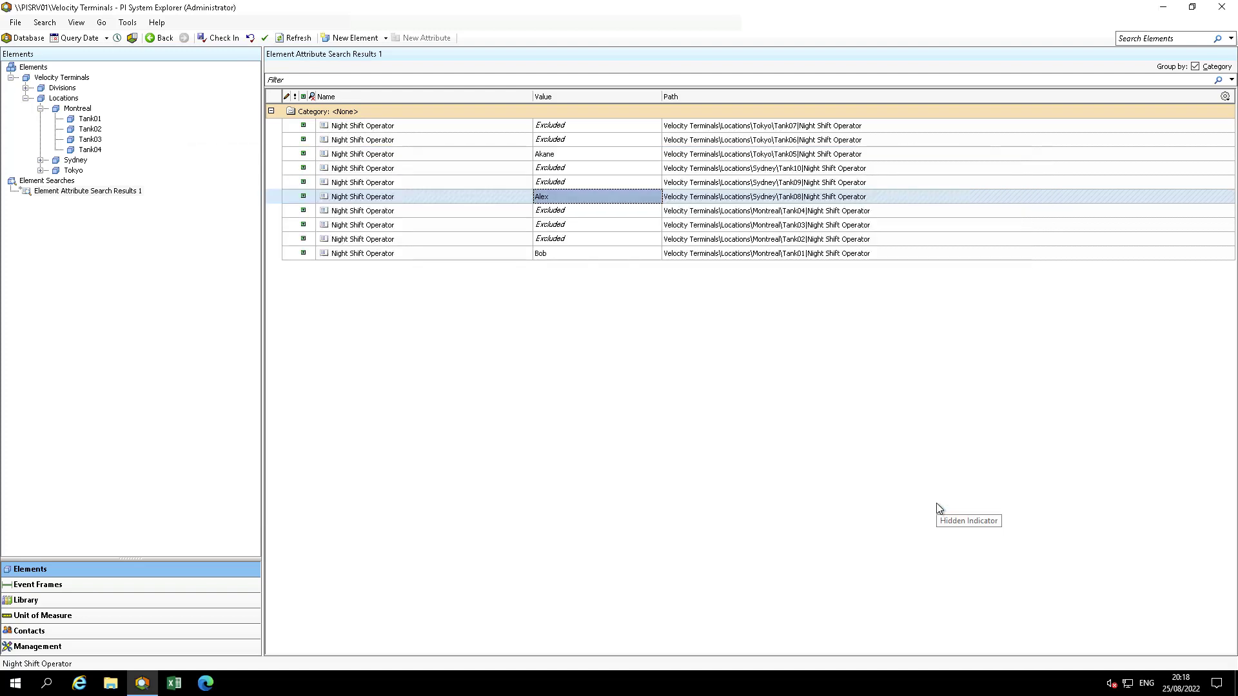
Examine the Night Shift Operator attribute on each tank under Montreal, Sydney and Tokyo
click(90, 119)
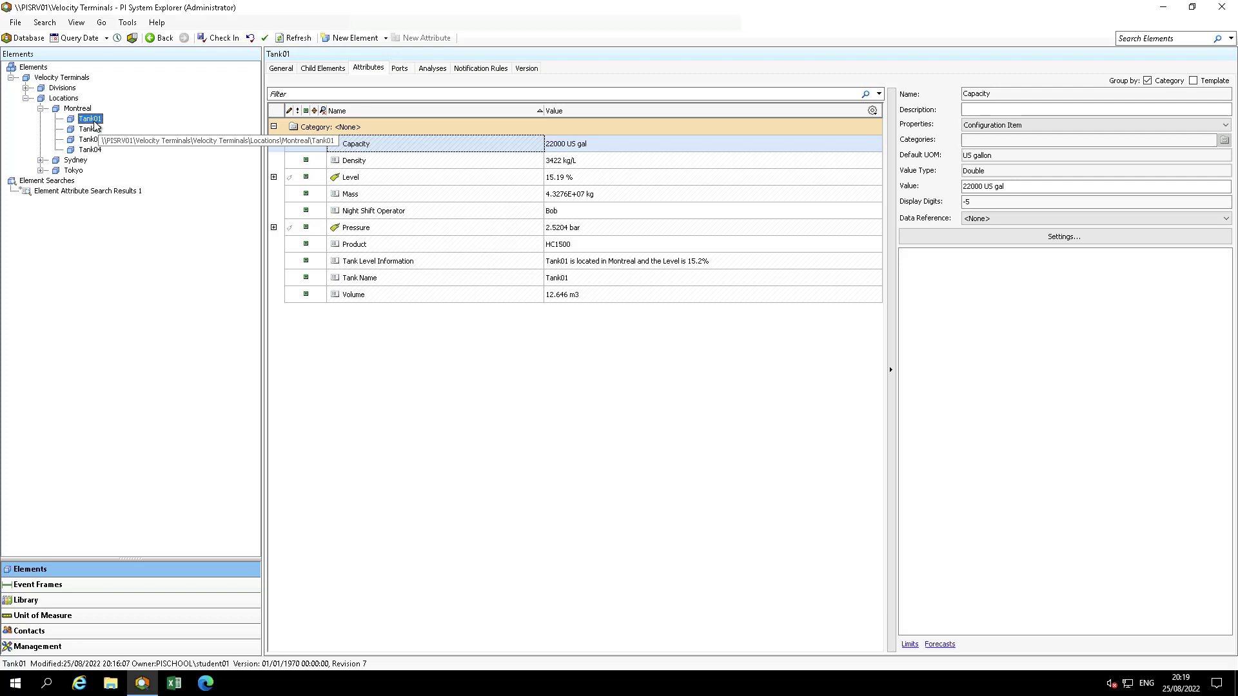
click(93, 129)
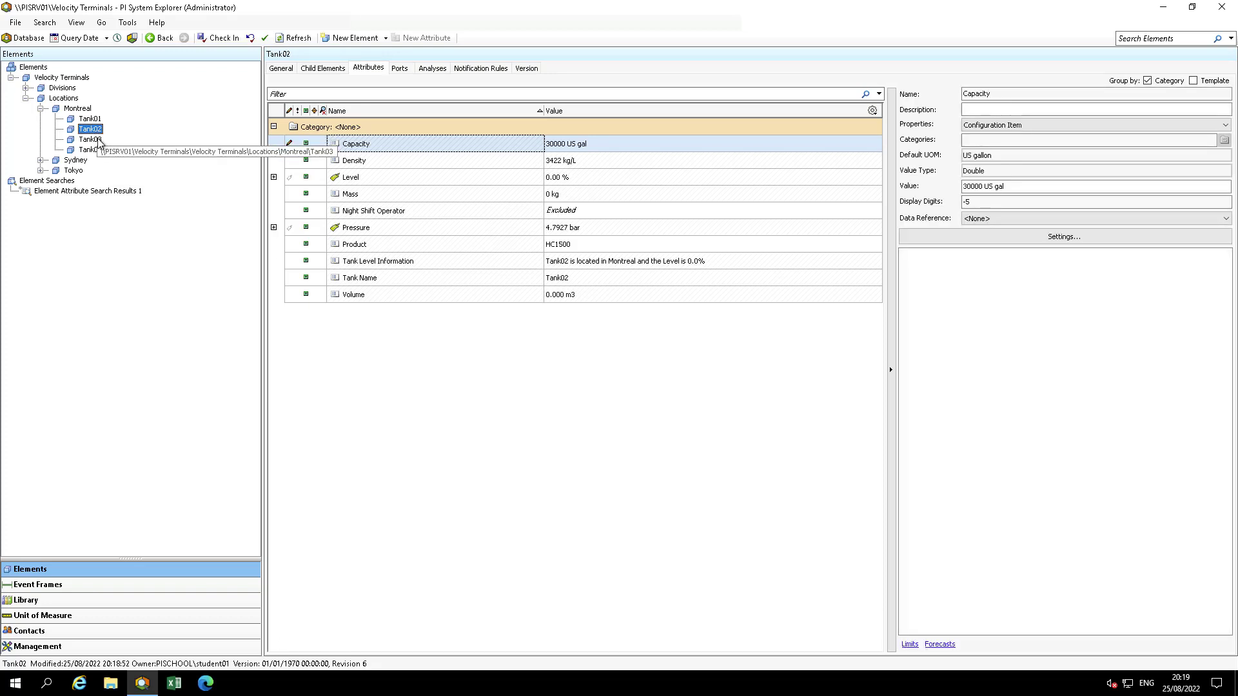
click(97, 140)
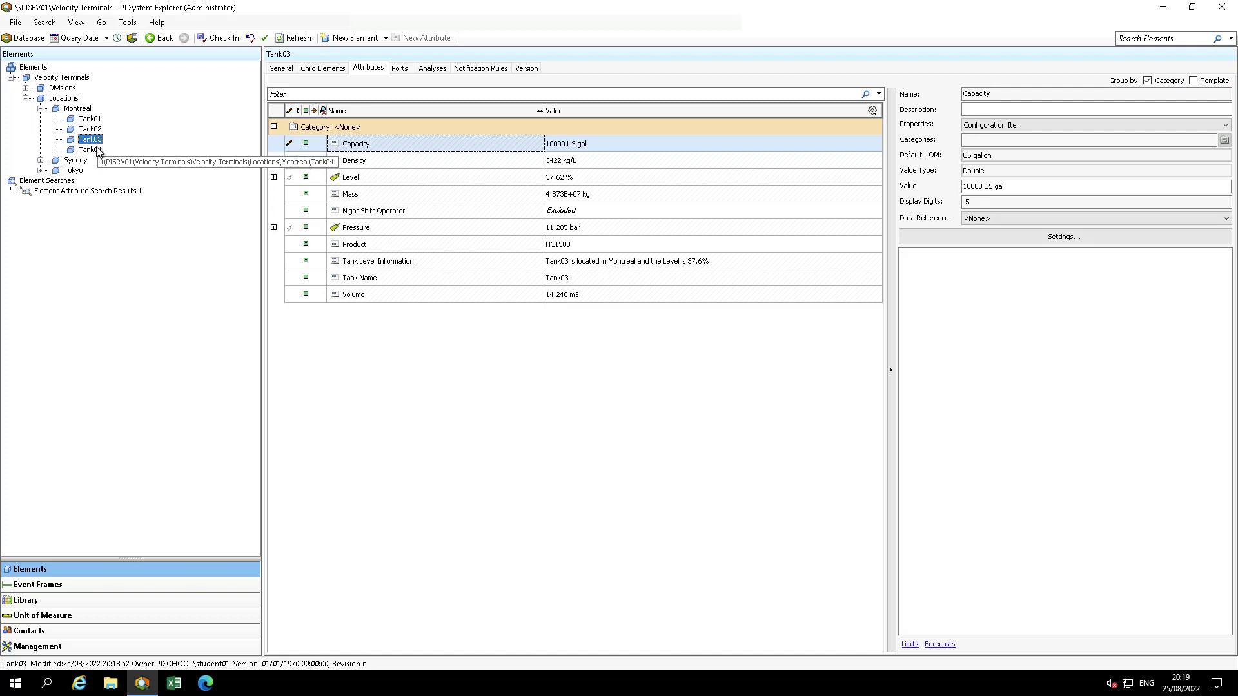
click(96, 150)
click(41, 161)
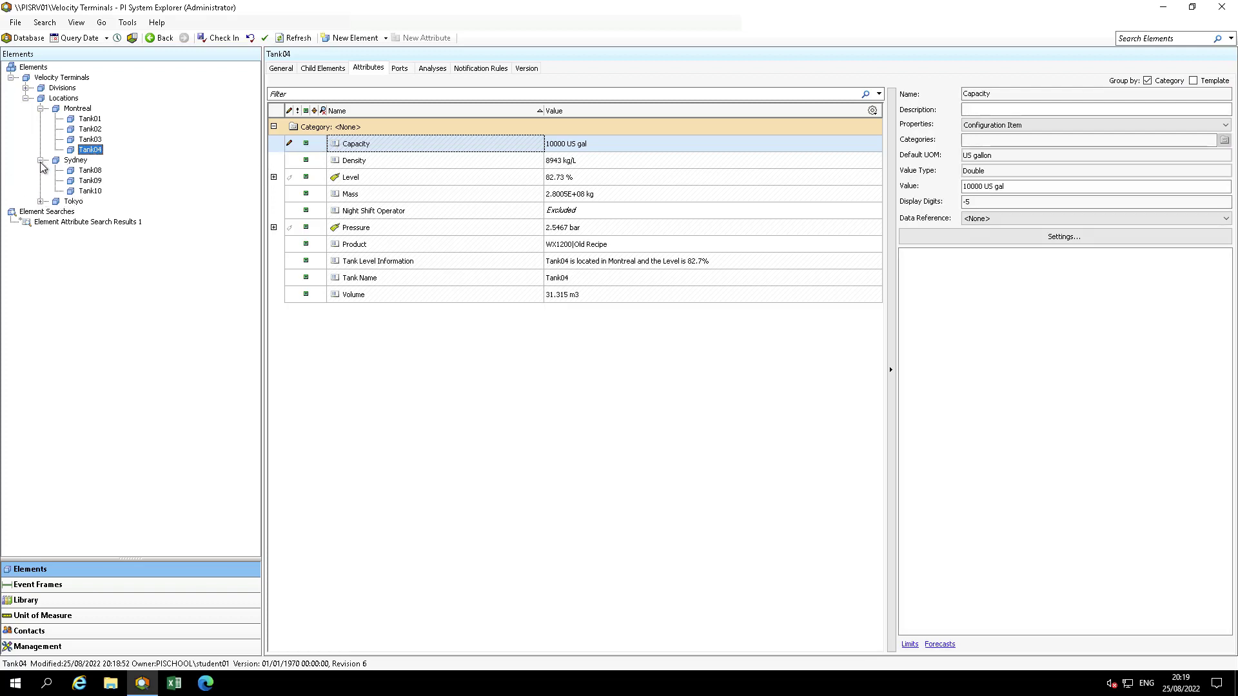
click(87, 171)
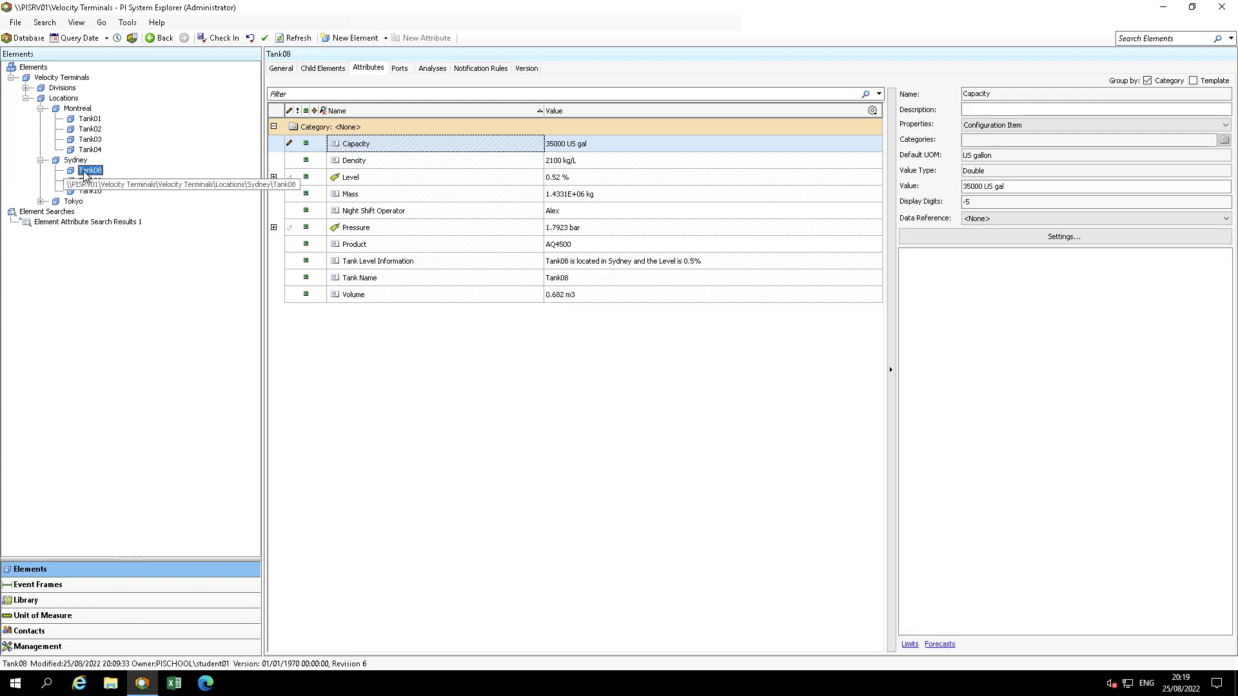
click(90, 182)
click(93, 192)
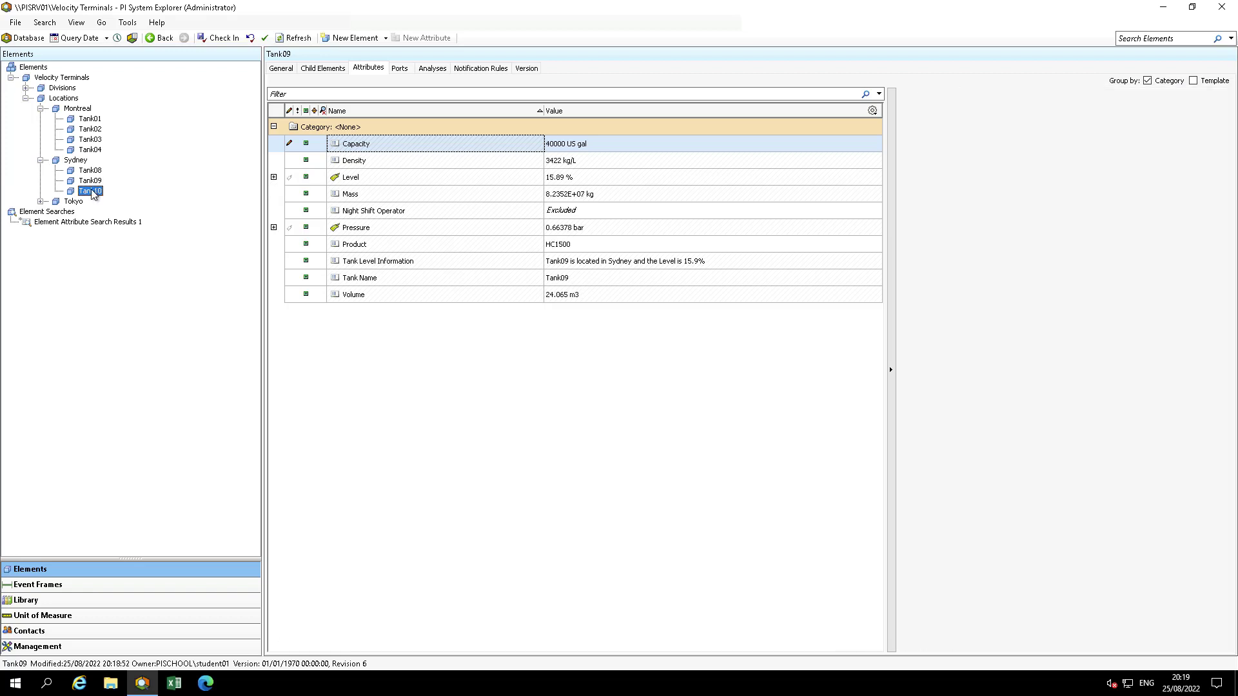
click(41, 201)
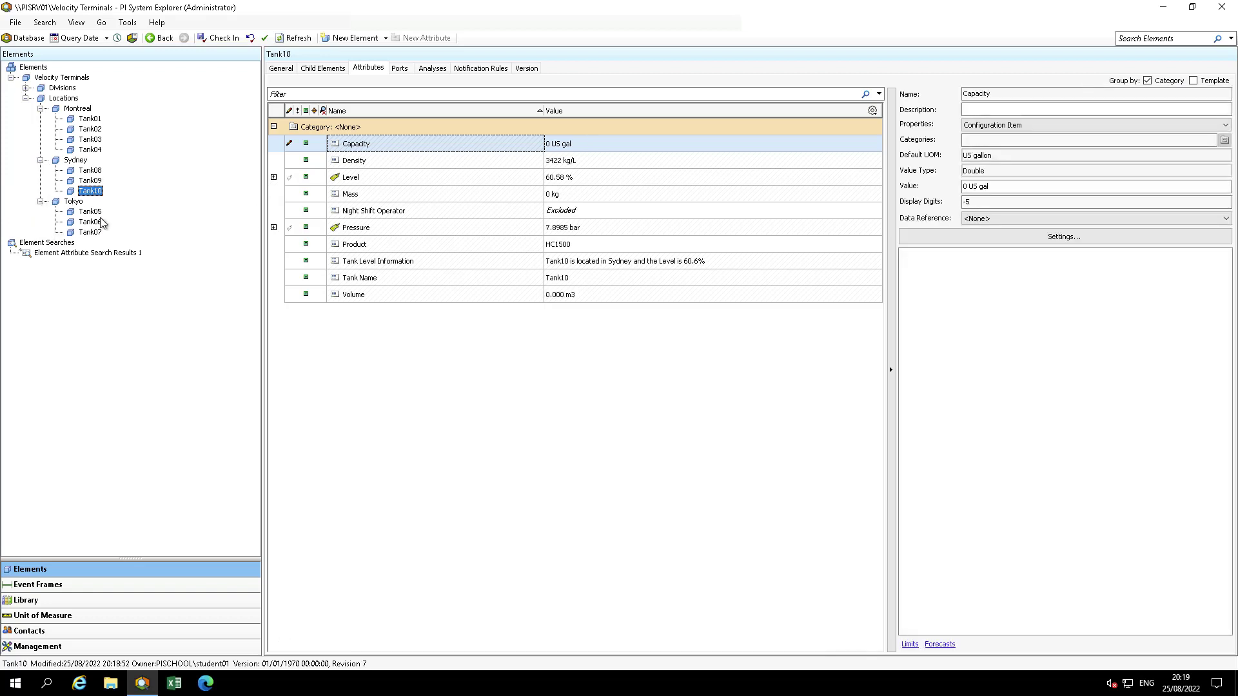
click(98, 214)
click(98, 220)
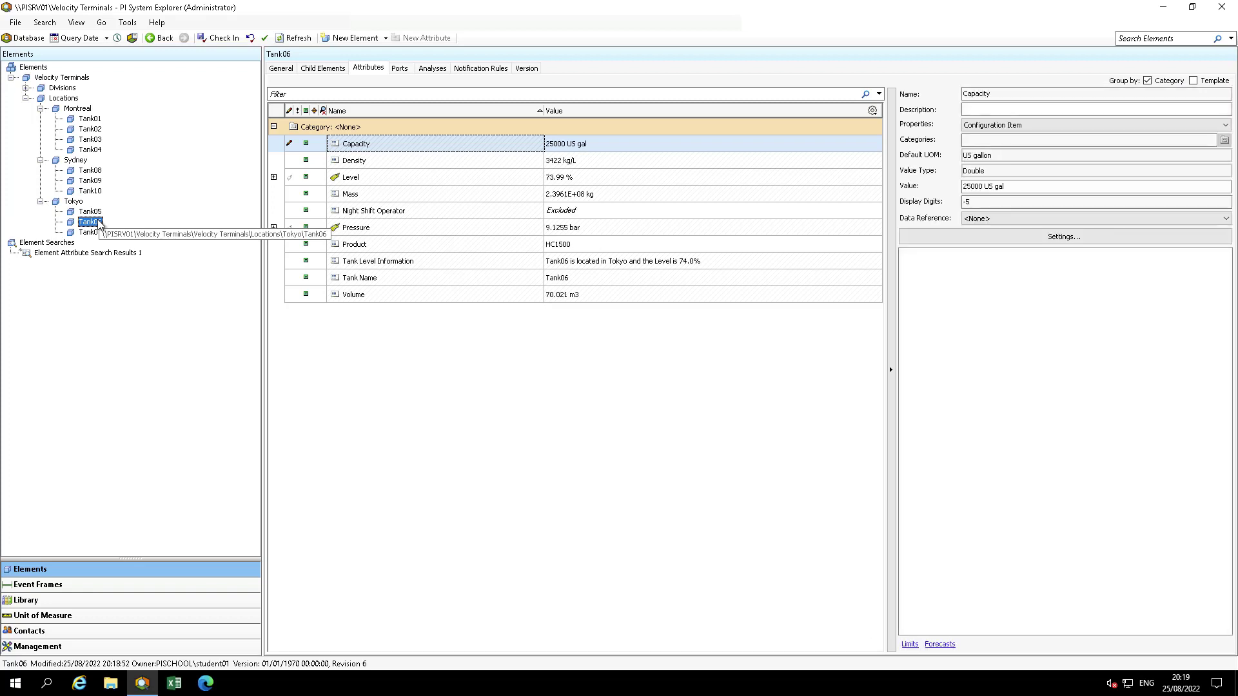
click(94, 232)
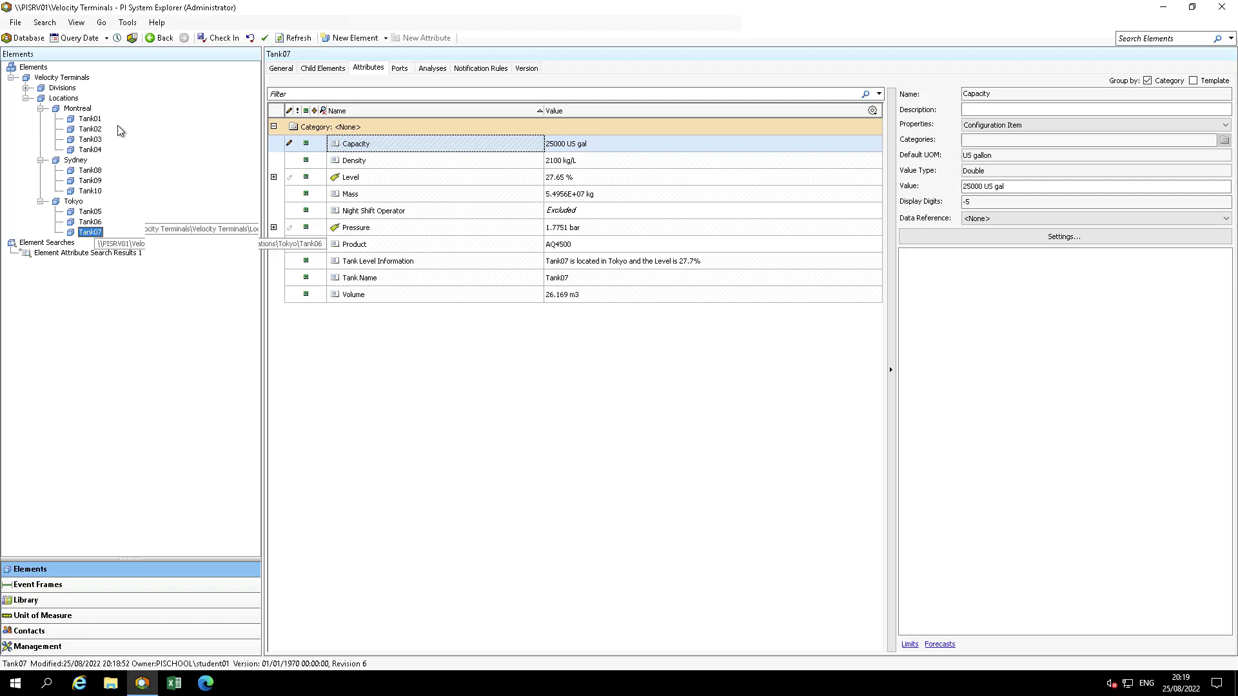
Turn off Show Excluded Attributes in the general options and apply the change
click(133, 23)
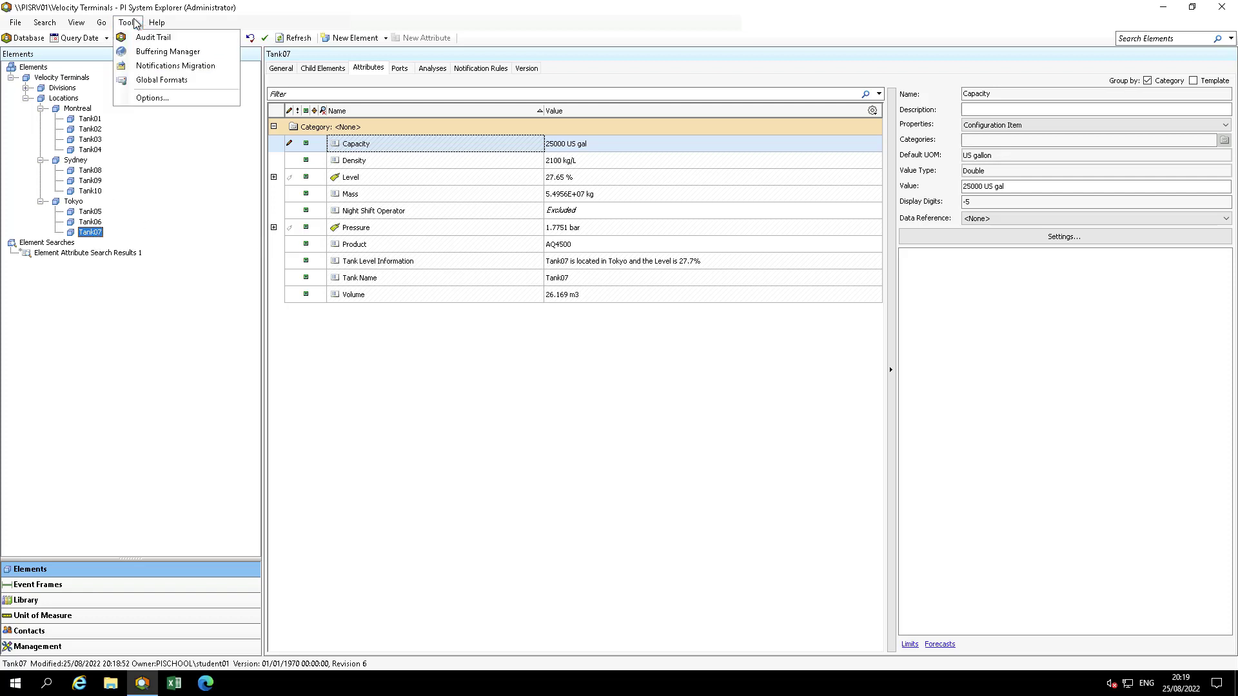
click(187, 94)
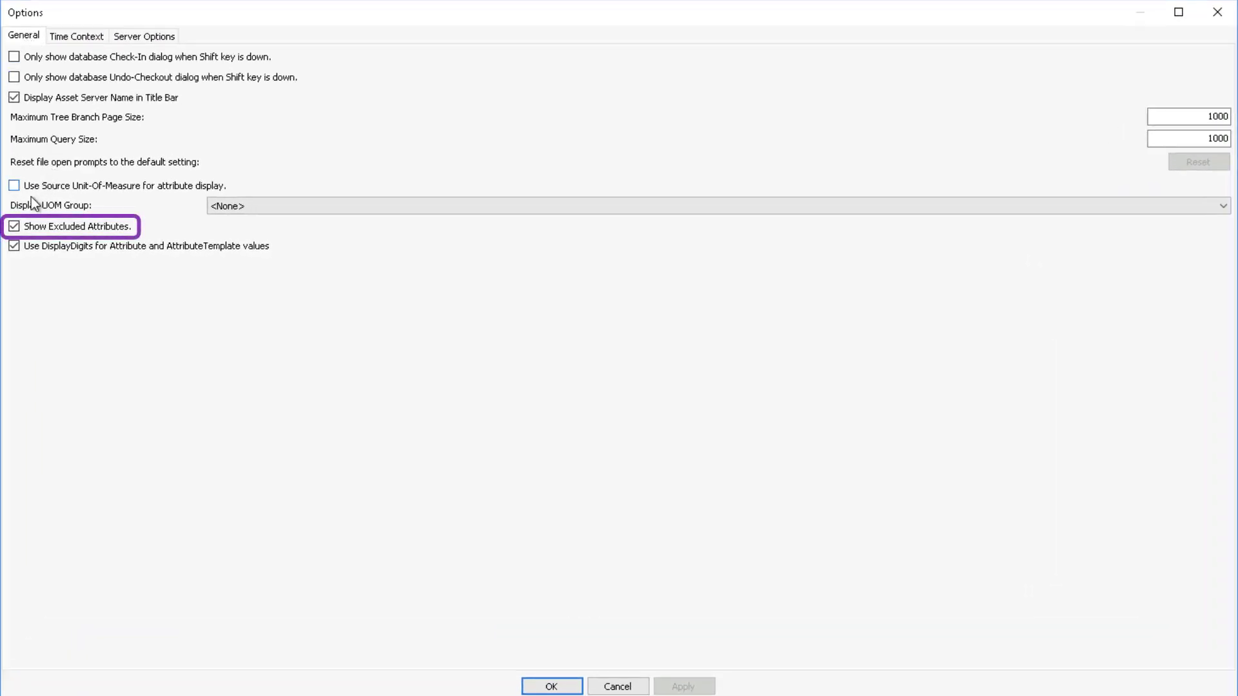
click(14, 227)
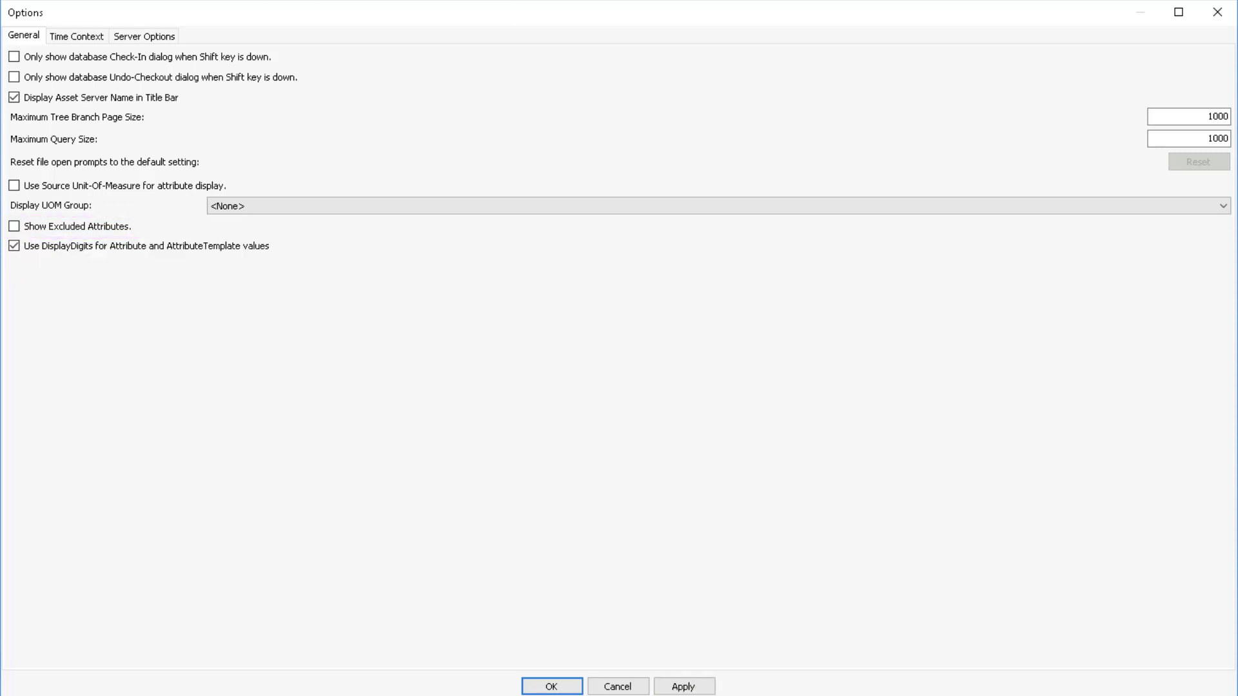
click(552, 686)
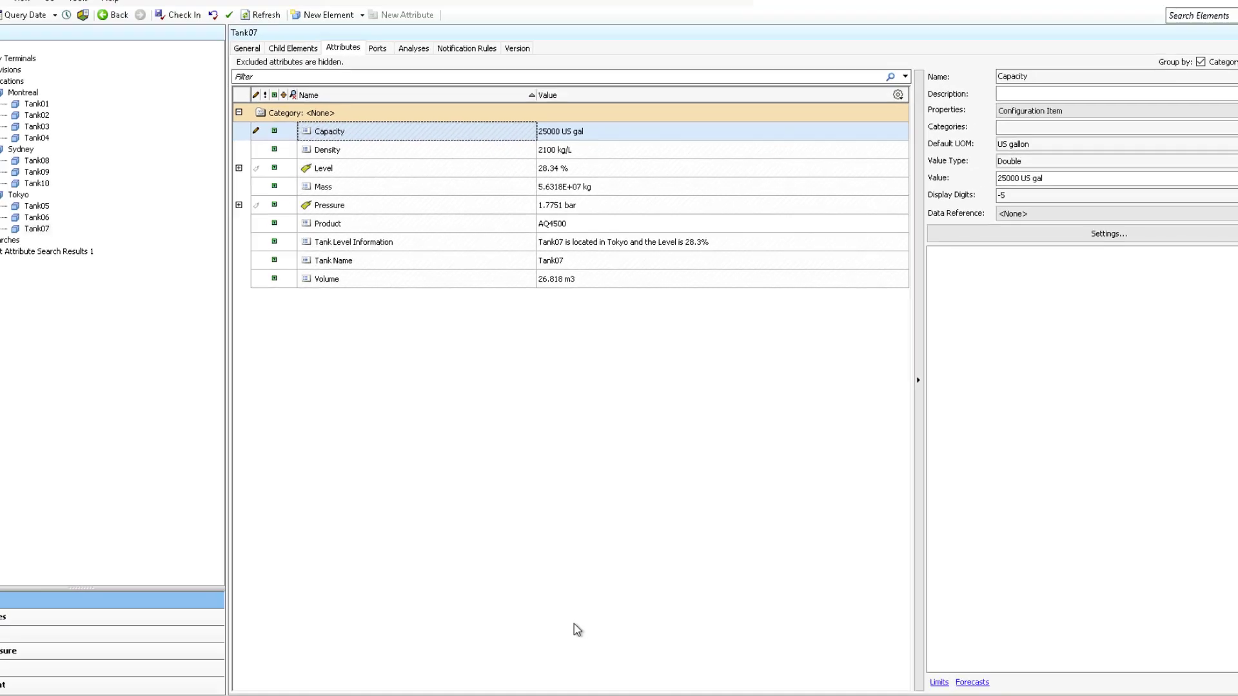
Examine the attribute list of each tank under Montreal, Sydney and Tokyo with excluded attributes hidden
click(97, 120)
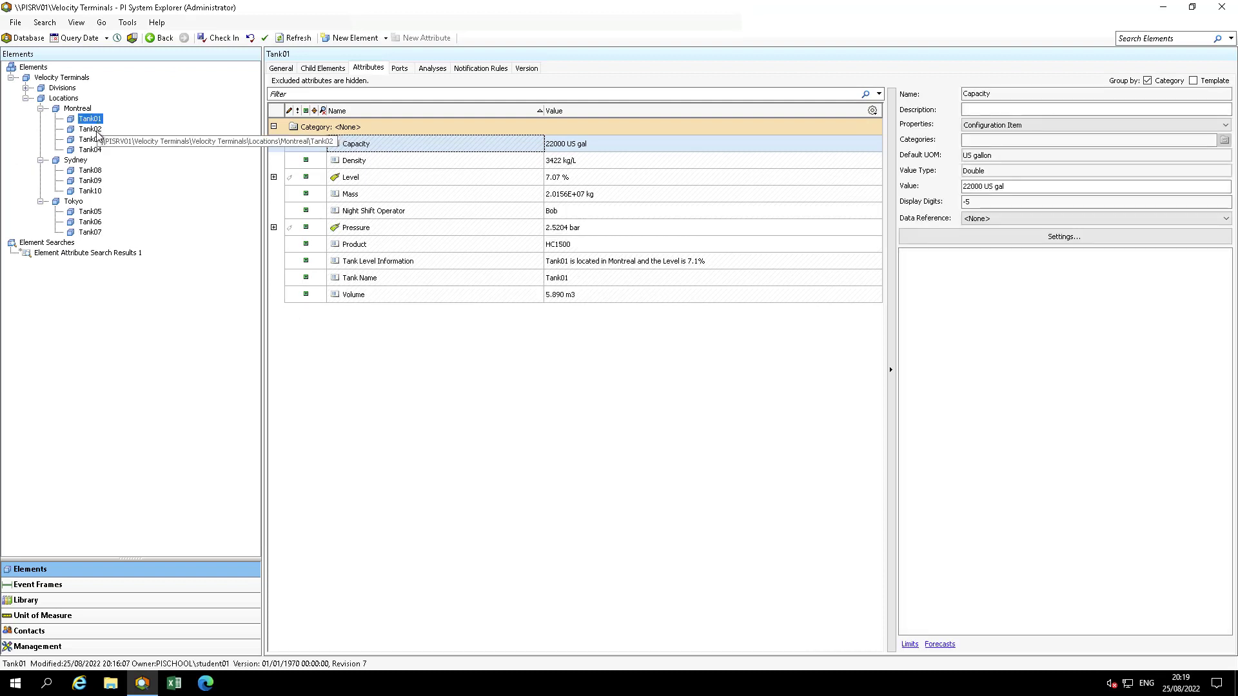
click(96, 132)
click(94, 142)
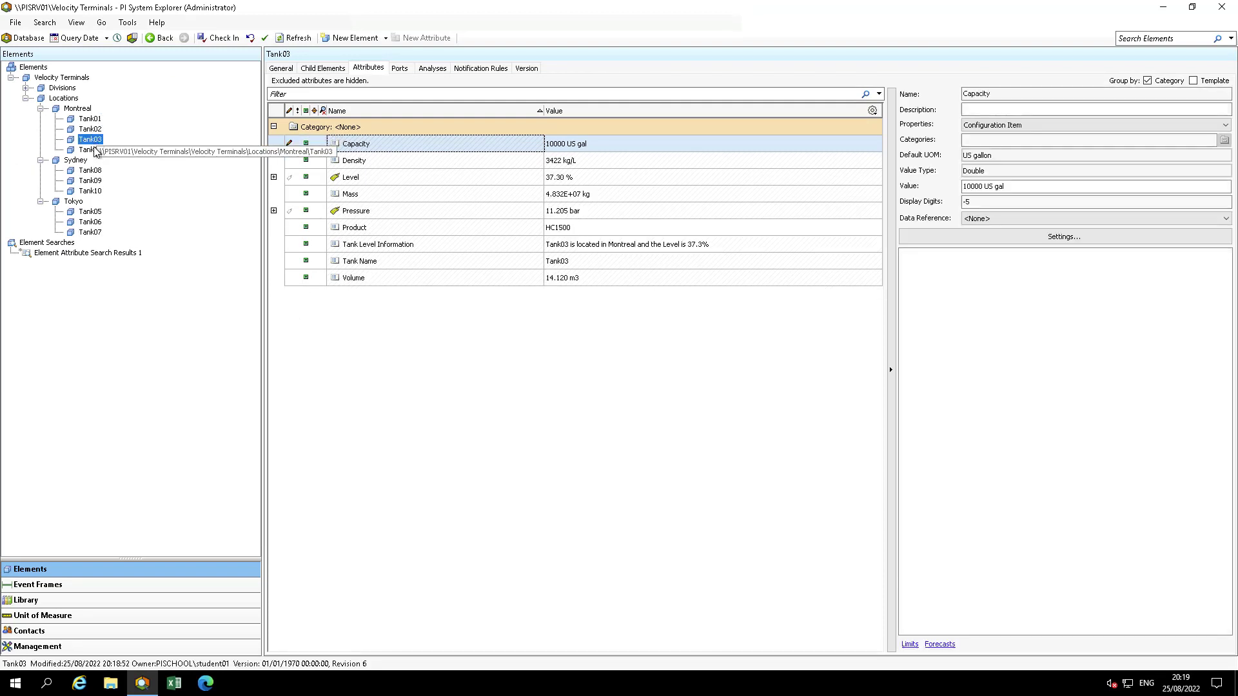
click(94, 152)
click(94, 173)
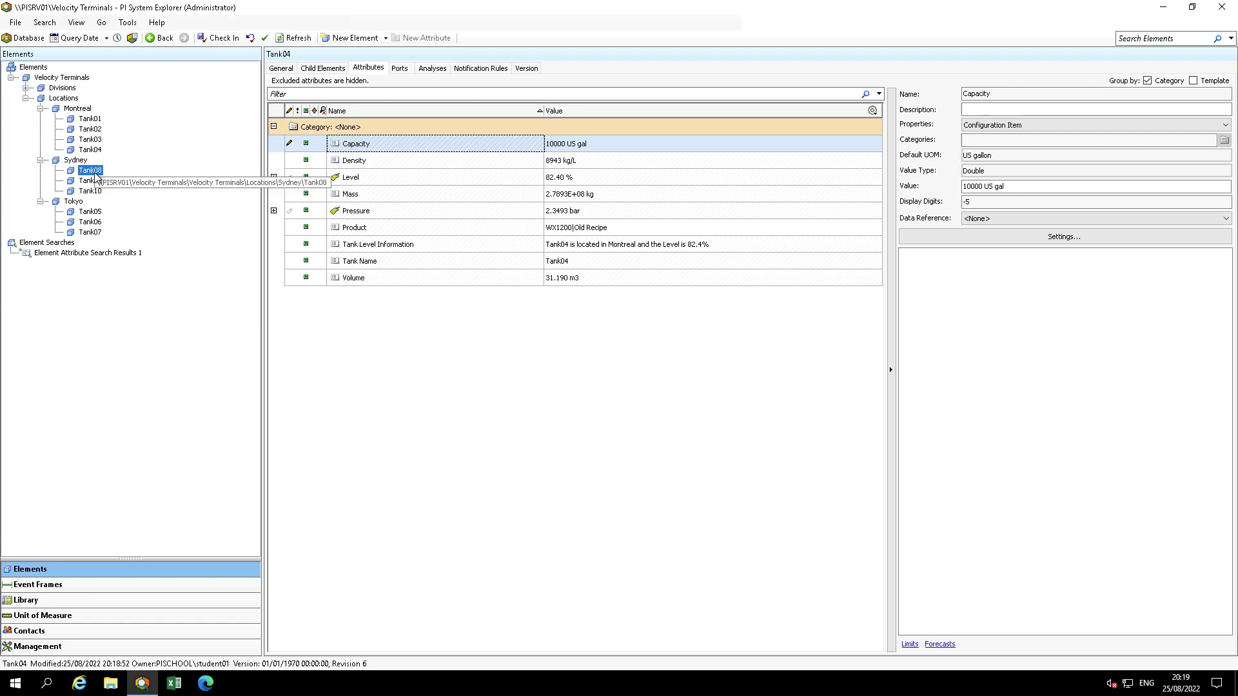
click(94, 183)
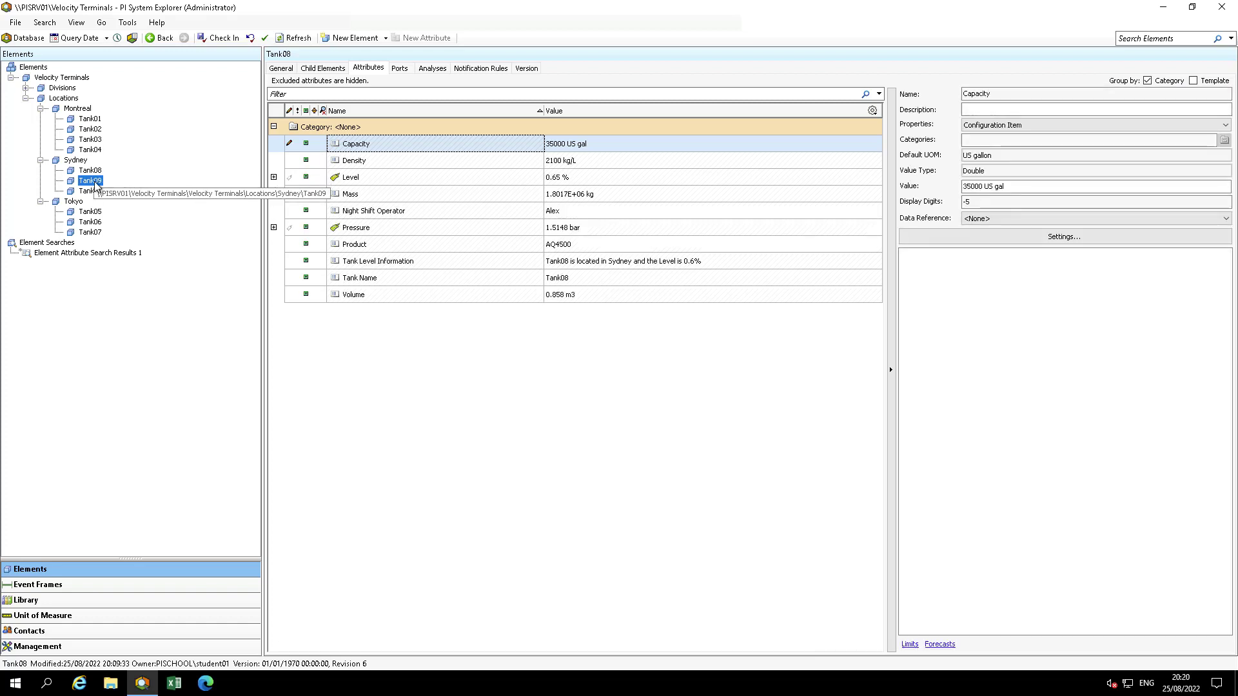
click(97, 191)
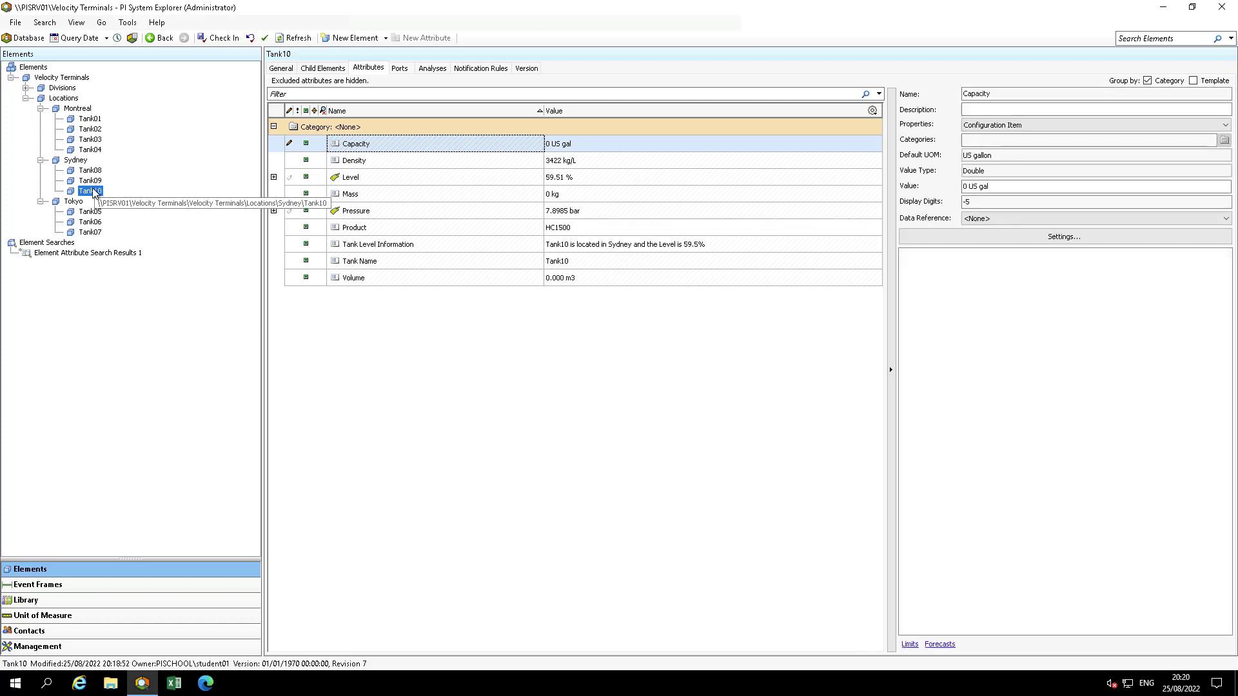
click(93, 214)
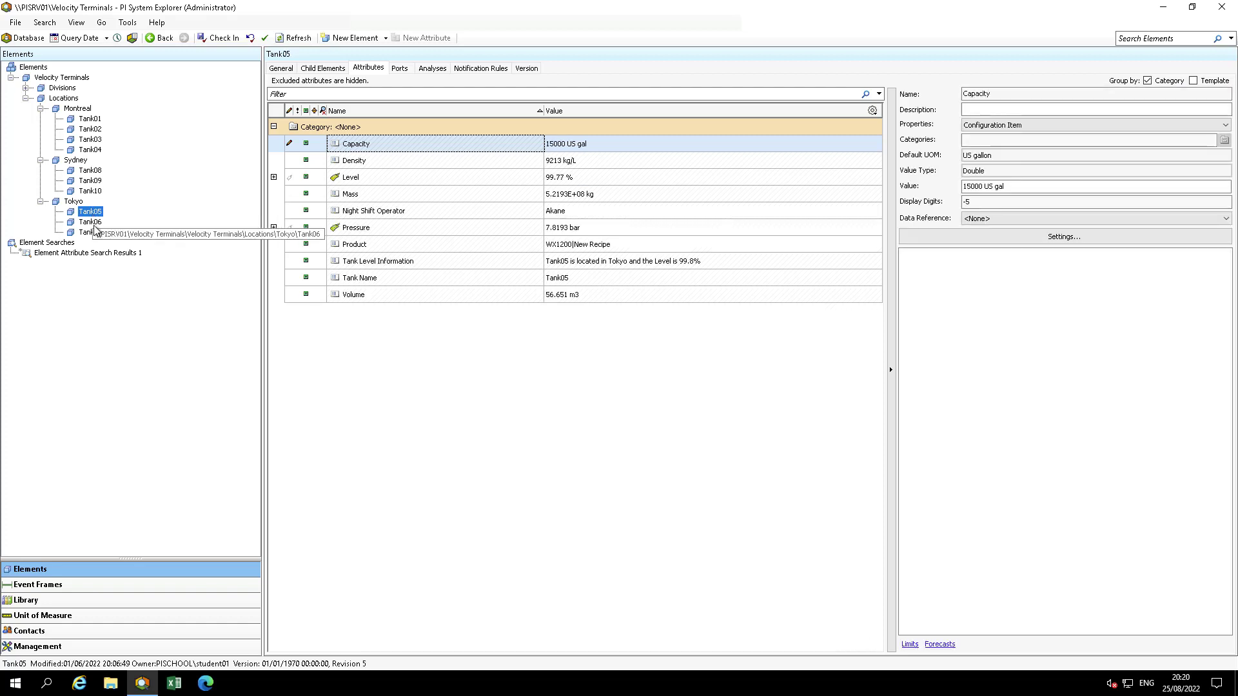
click(95, 223)
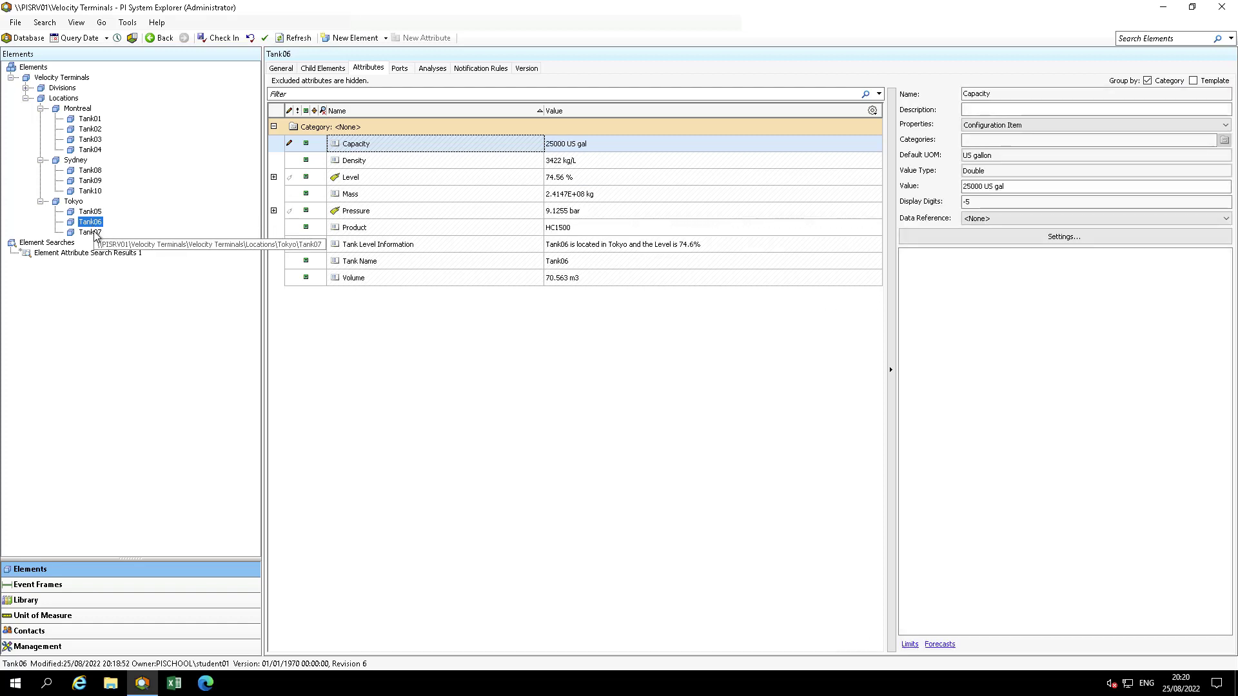
click(94, 232)
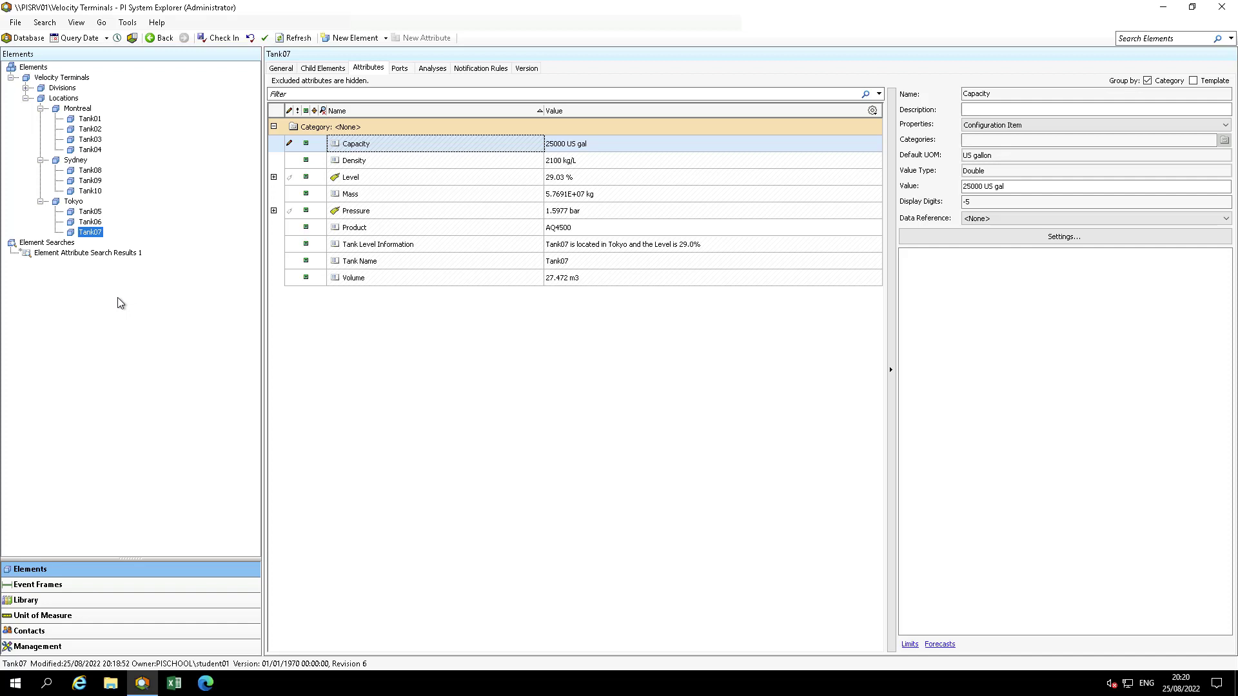
Add a new attribute template named PVCode to the Tank element template in the library
click(37, 604)
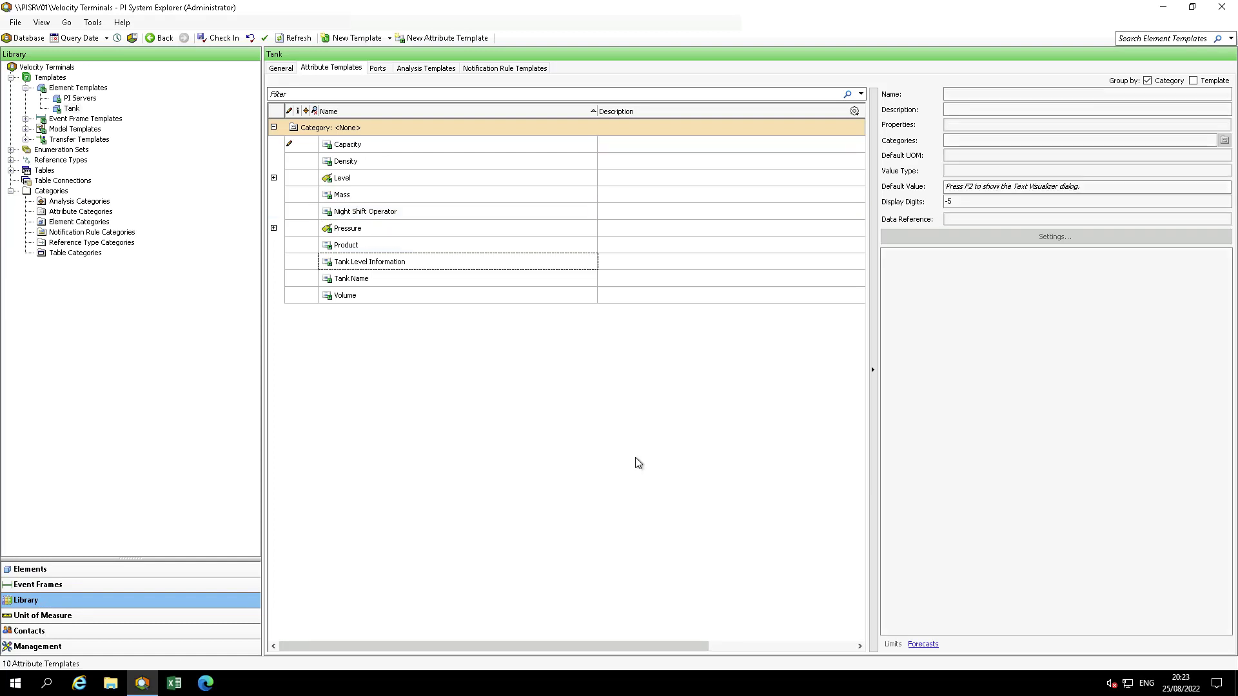
right_click(574, 437)
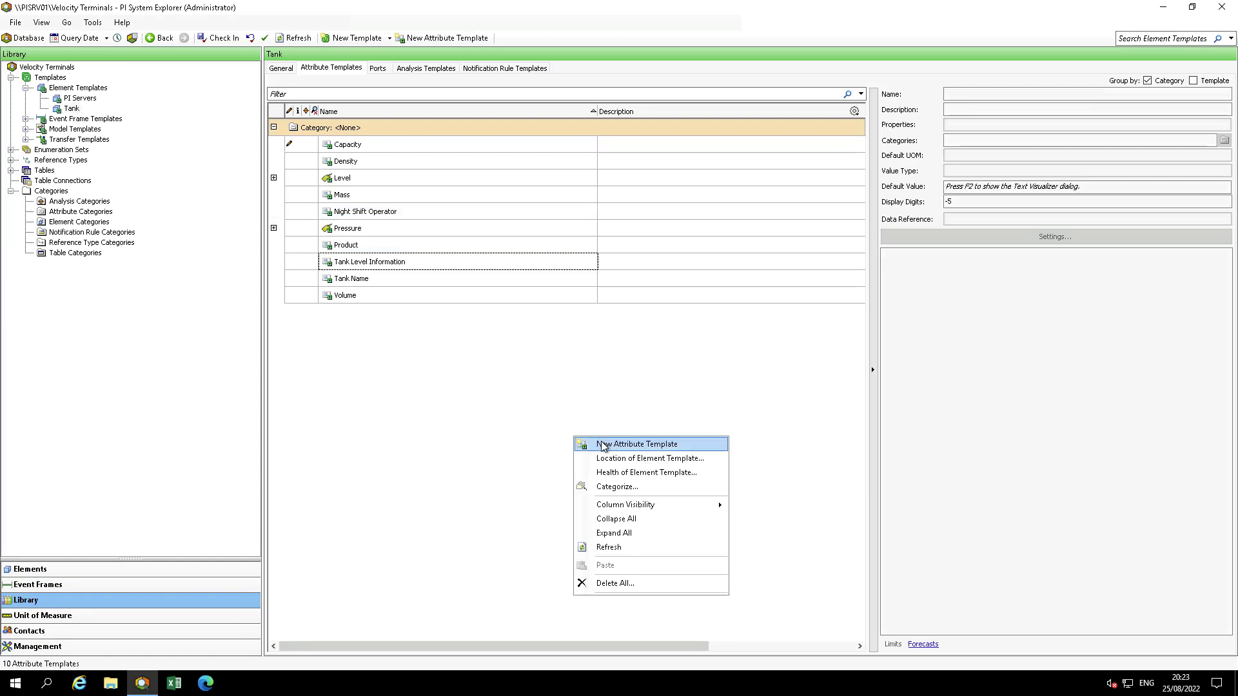
click(602, 443)
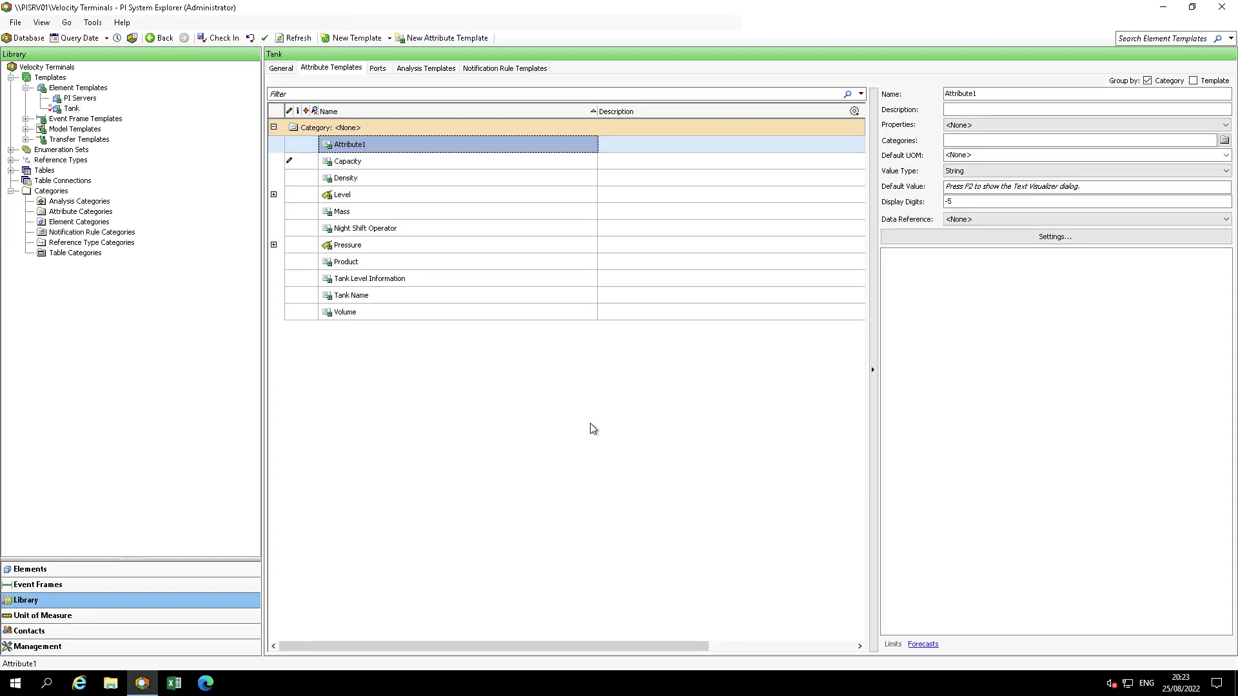
text(PVCode)
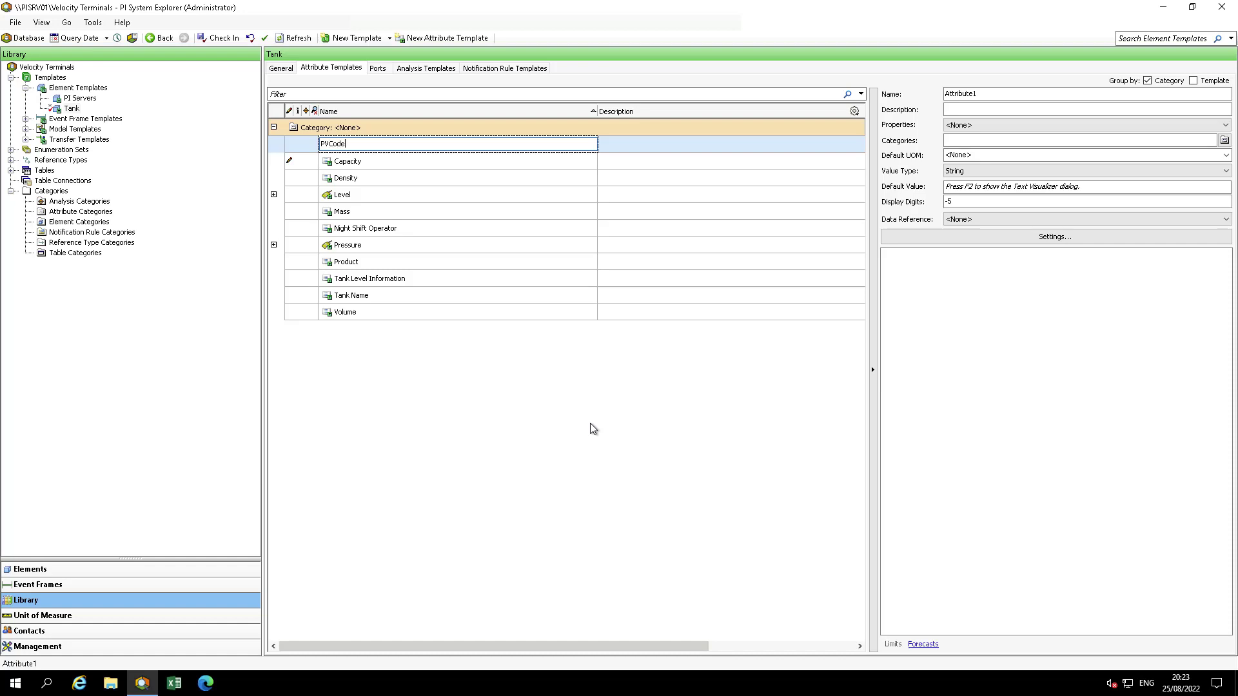
key(Return)
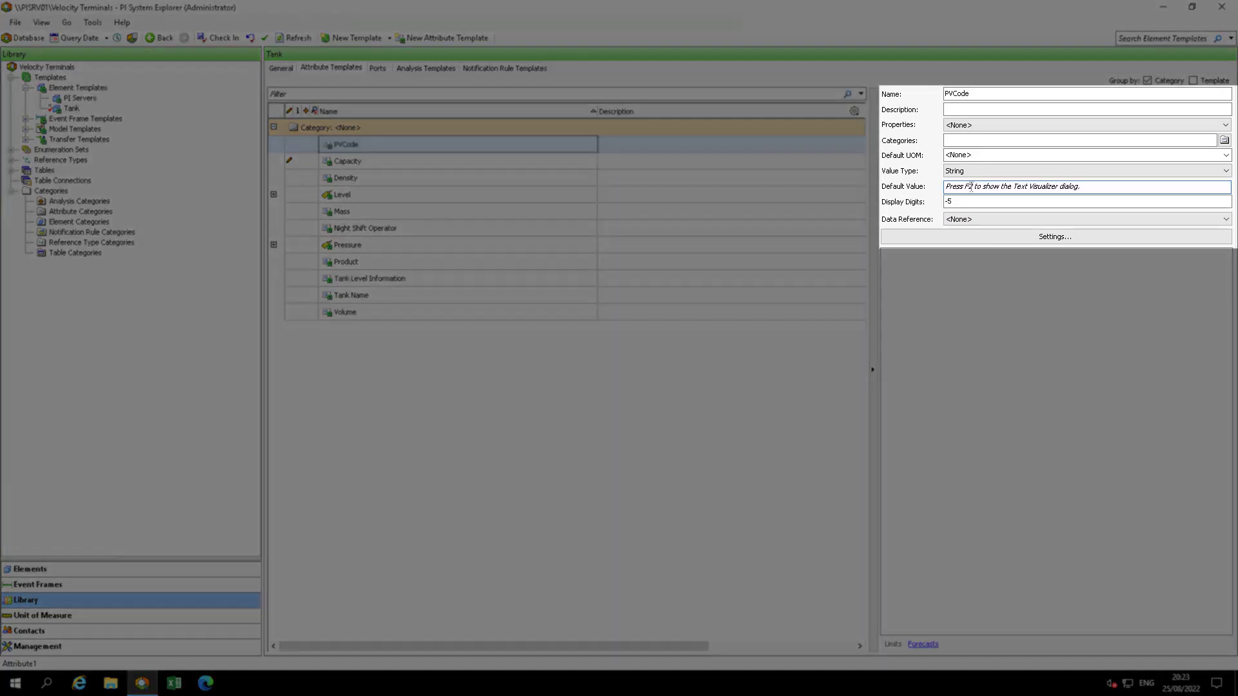
Give the PVCode attribute template the default value PV and the Hidden property, and check in the change
click(971, 187)
text(PV)
click(975, 126)
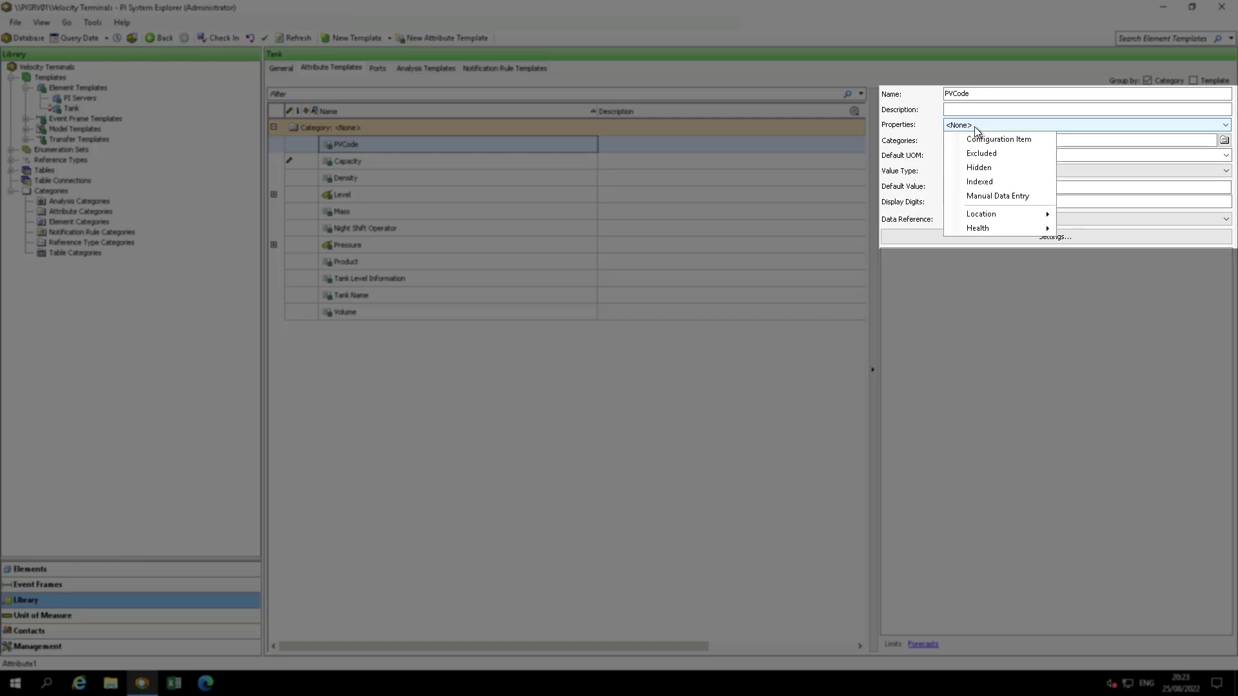
click(979, 168)
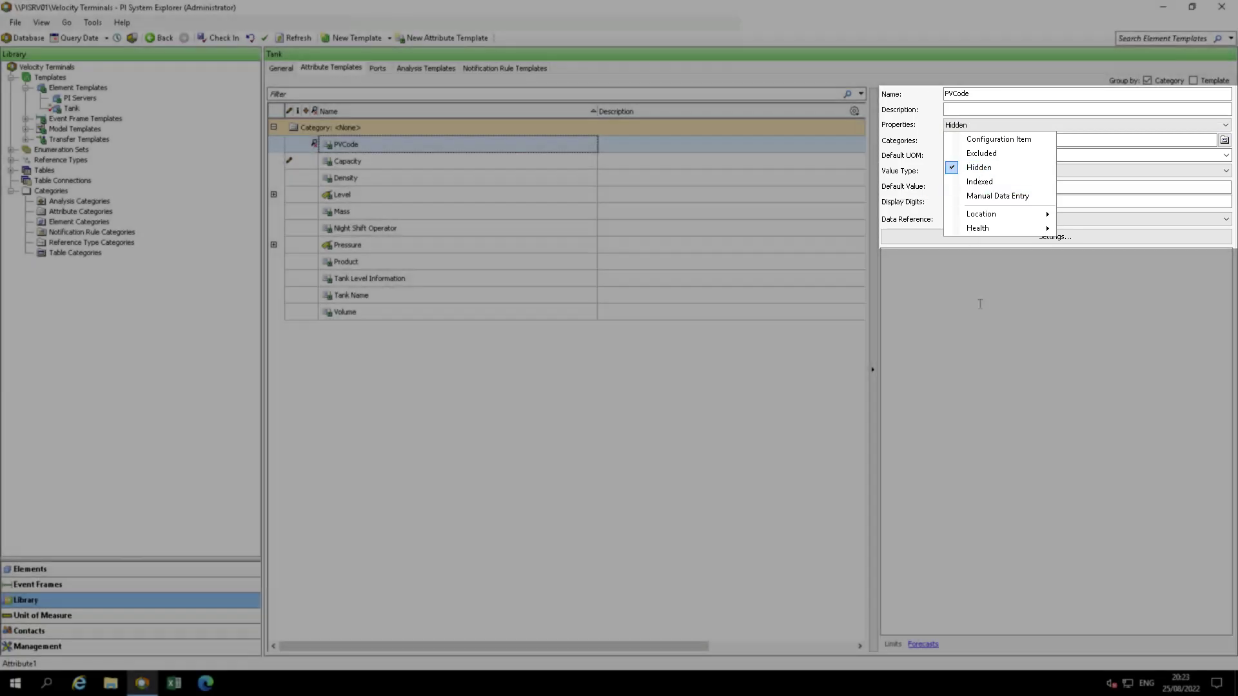
click(980, 304)
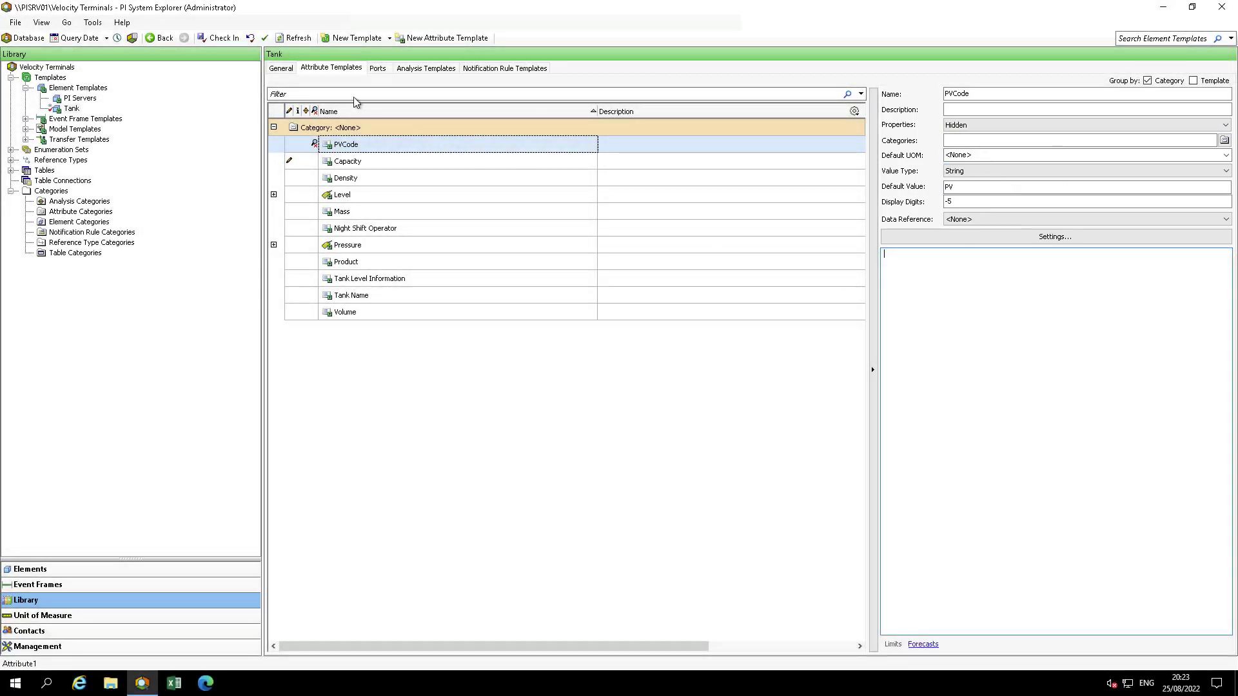
click(218, 40)
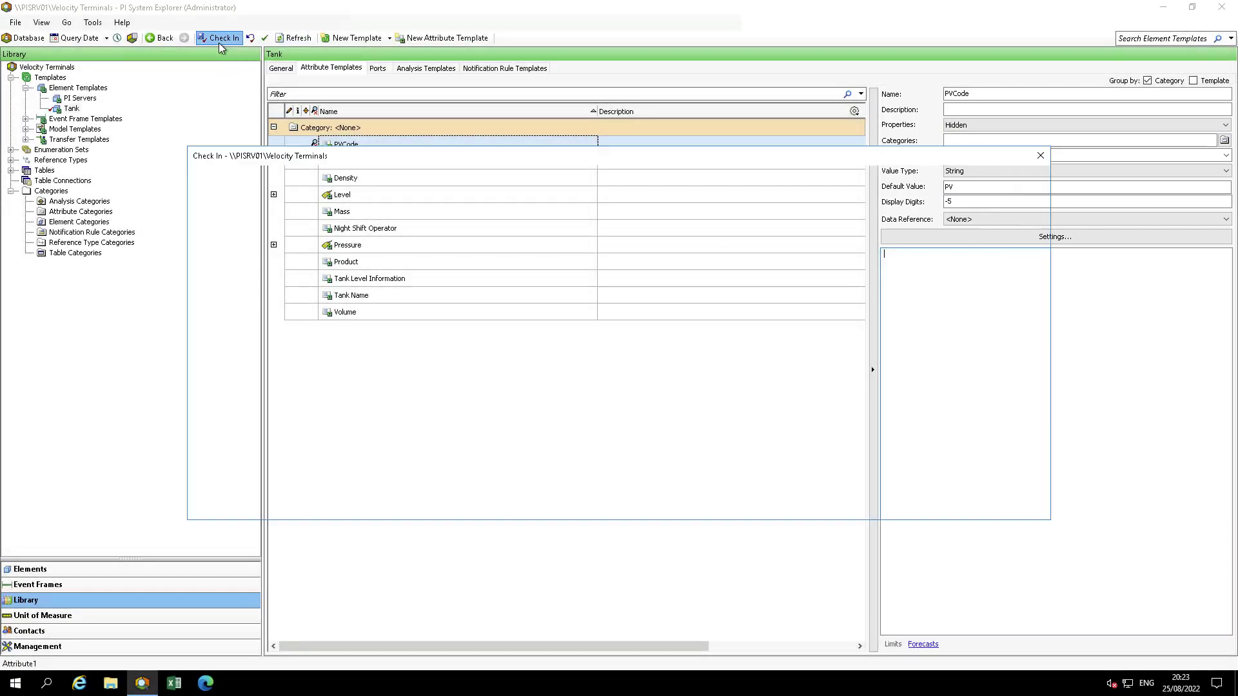
click(948, 505)
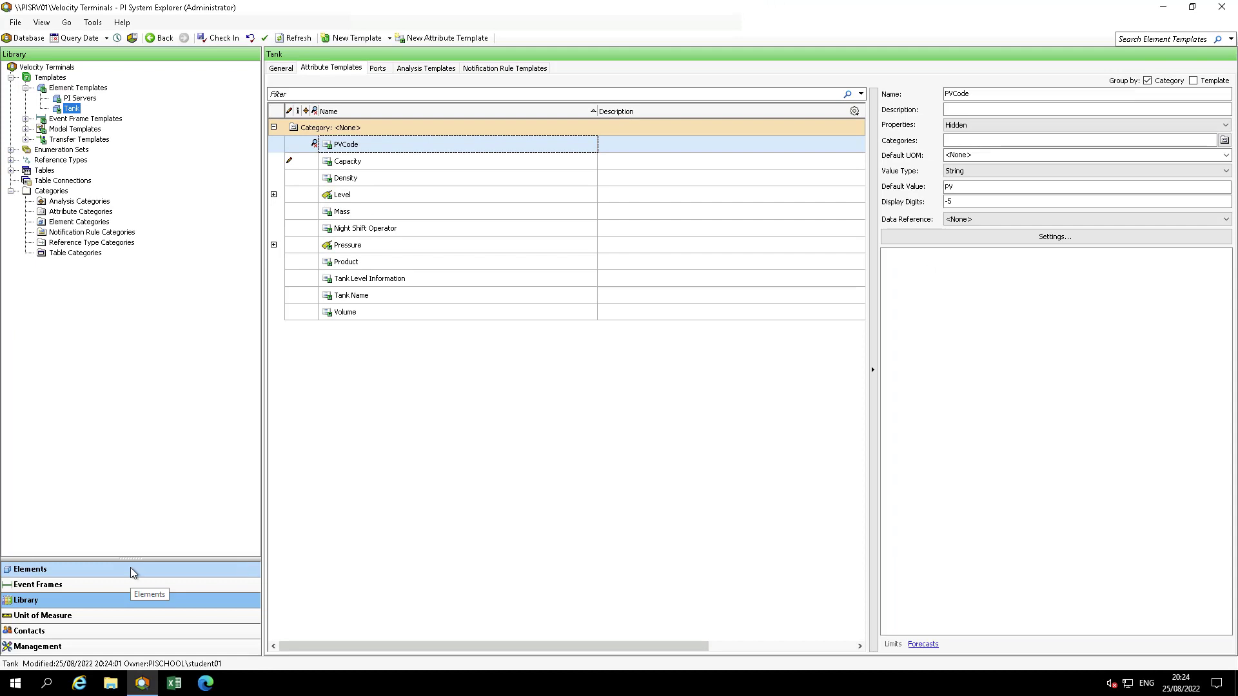
Run an attribute search for names matching P* under Velocity Terminals\Locations, review the matches and accept the search
click(131, 573)
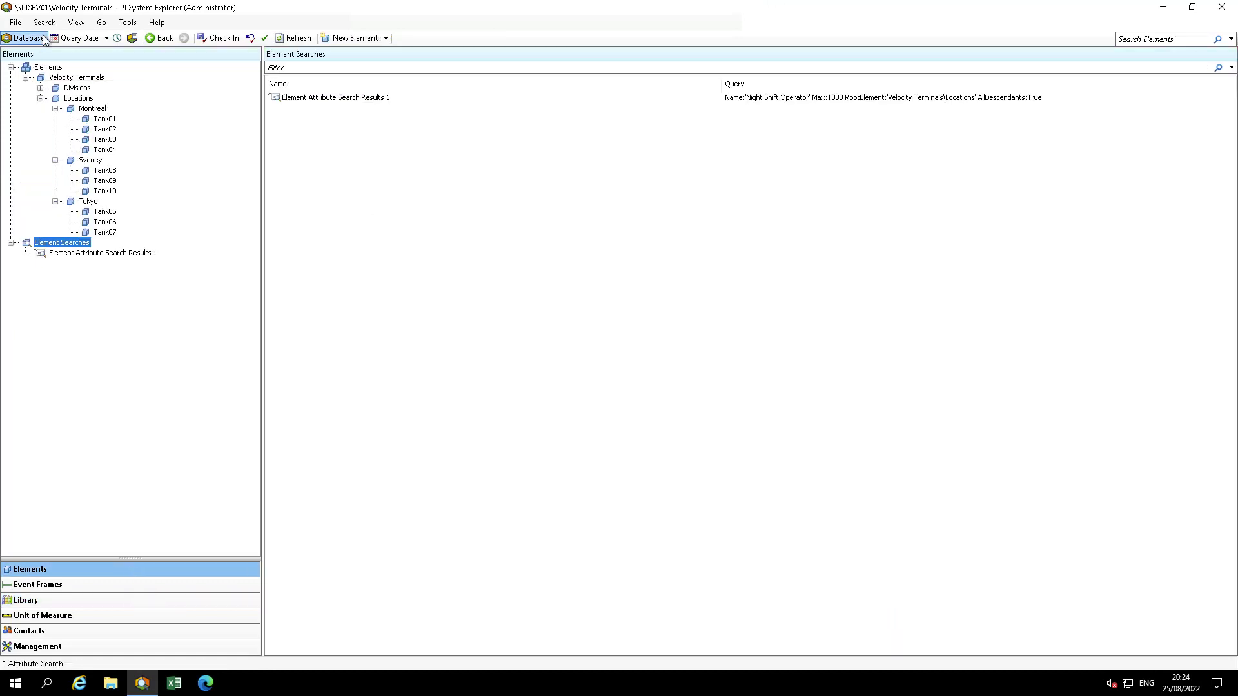
click(45, 22)
click(79, 49)
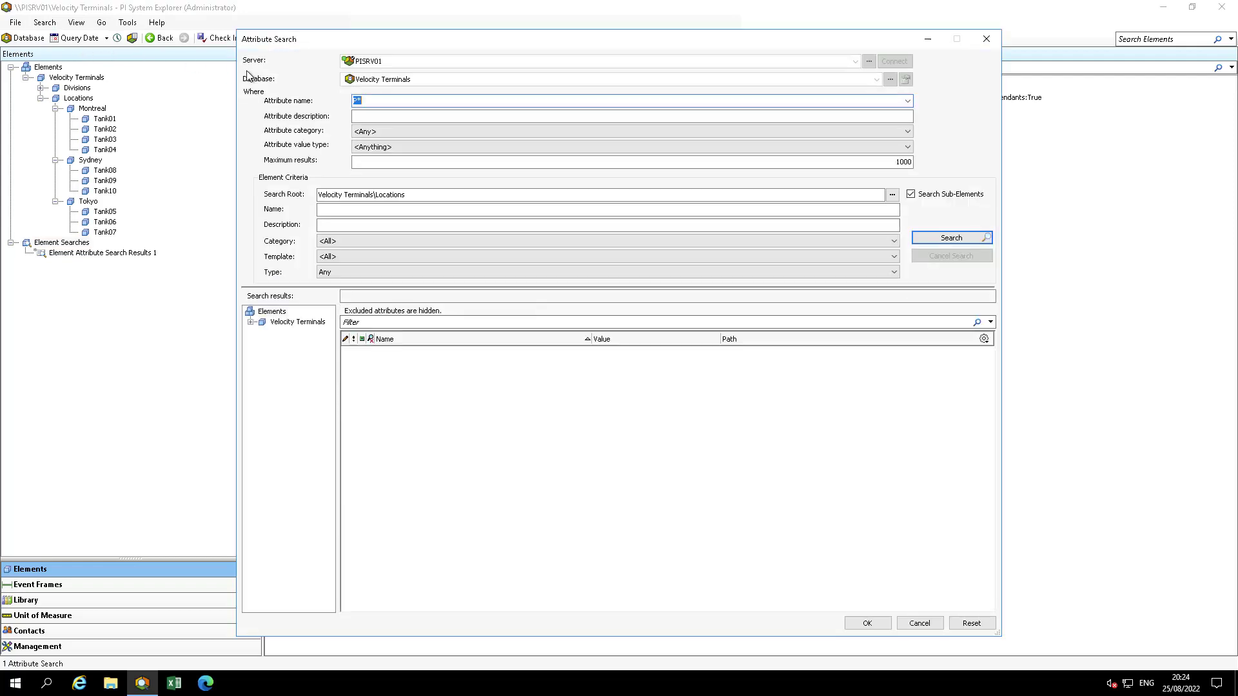
click(365, 100)
drag(367, 100, 298, 92)
text(P)
click(983, 240)
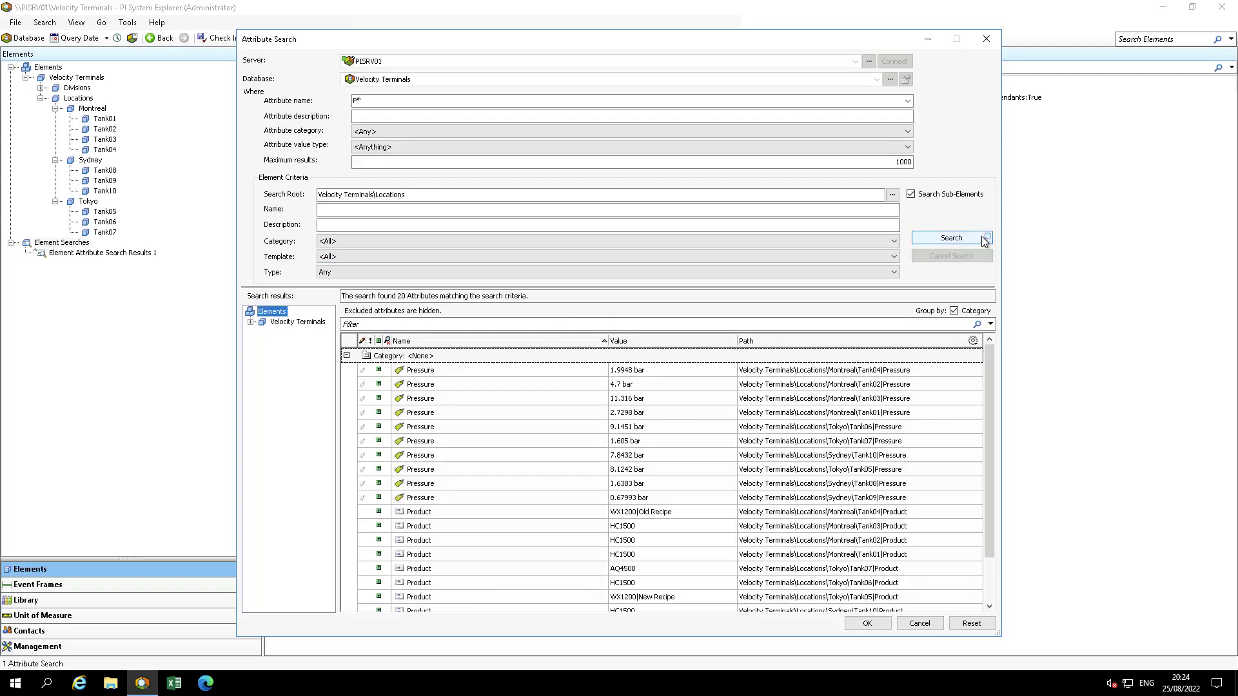
drag(990, 374, 984, 439)
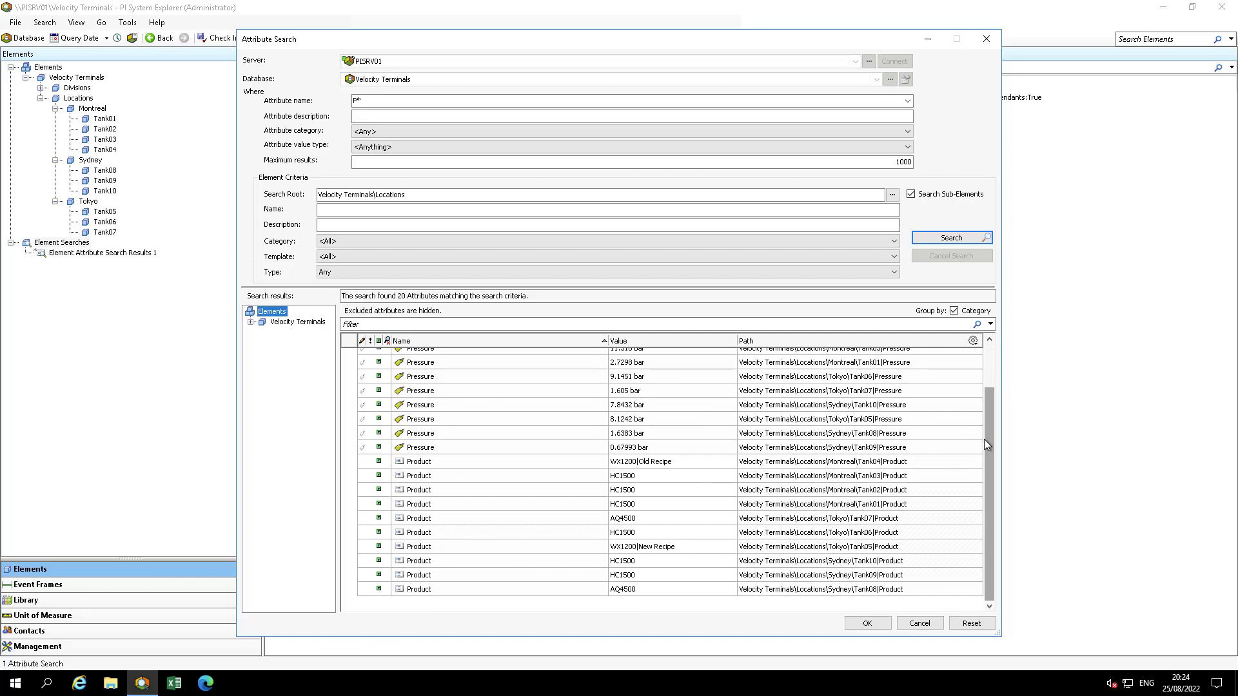
click(860, 624)
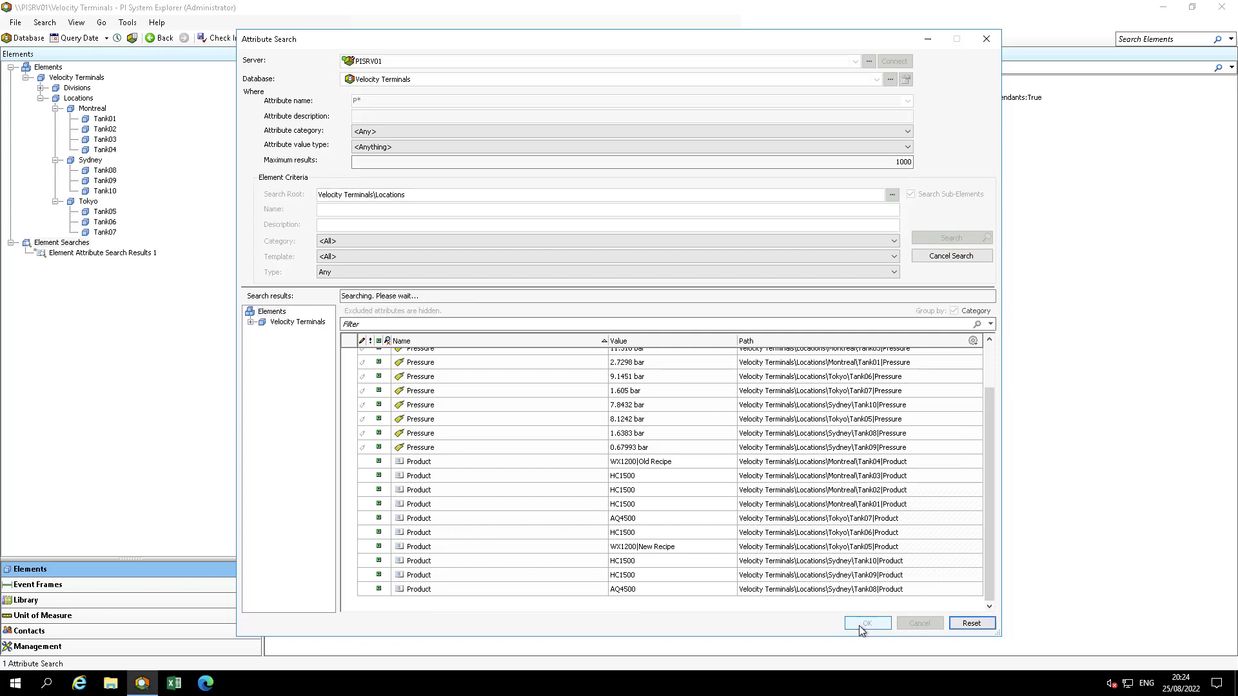